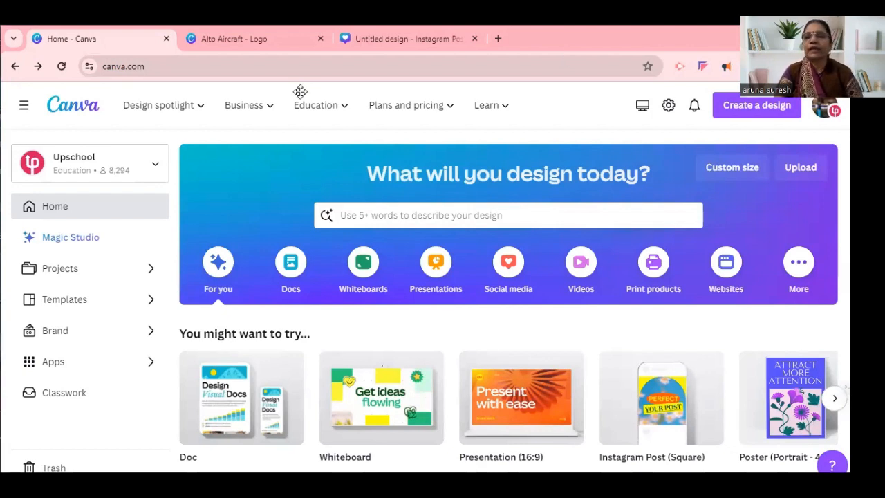
Search the design types for "e book cover" and create a new Ebook Cover design.
{"action": "left_click", "coordinate": [753, 112]}
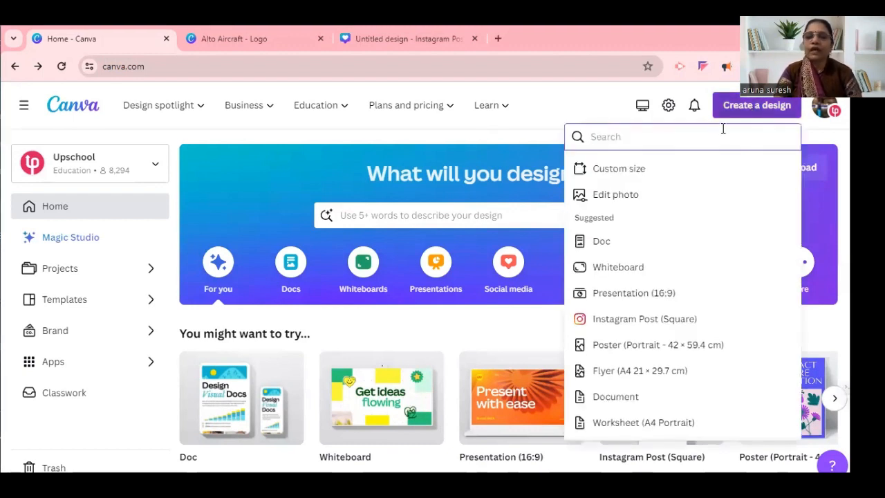
{"action": "type", "text": "e"}
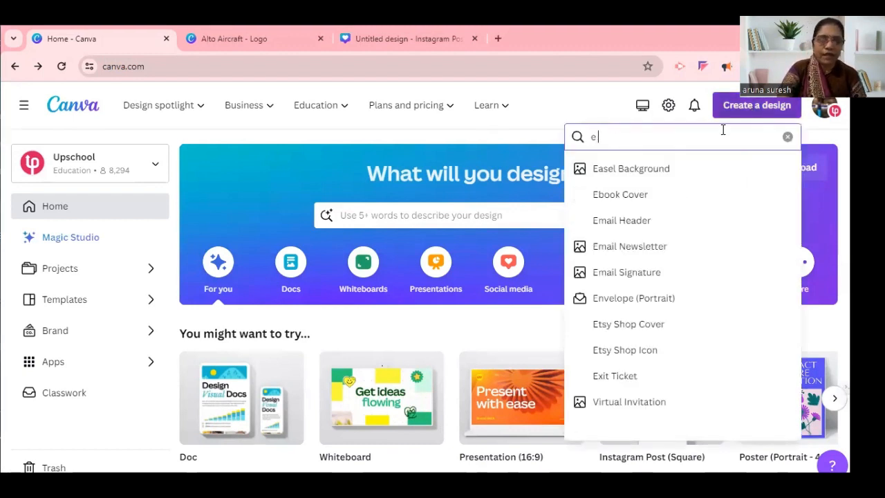
{"action": "type", "text": " book co"}
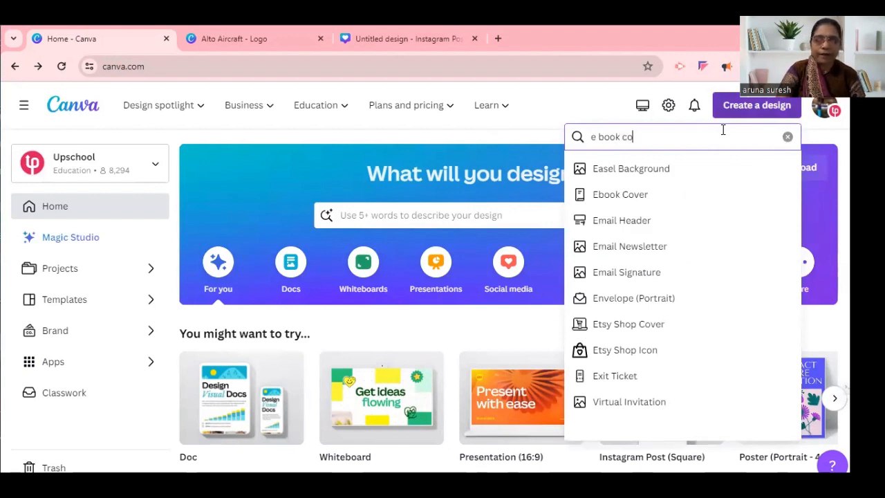
{"action": "type", "text": "ver"}
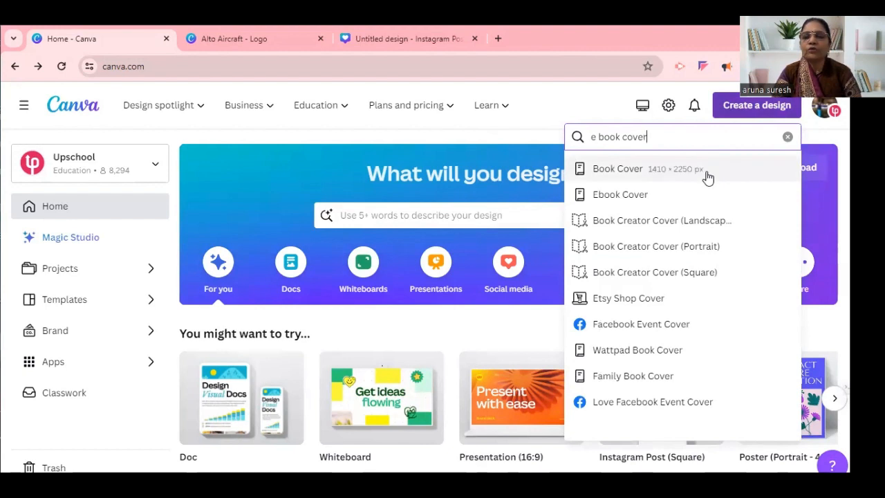
{"action": "left_click", "coordinate": [614, 195]}
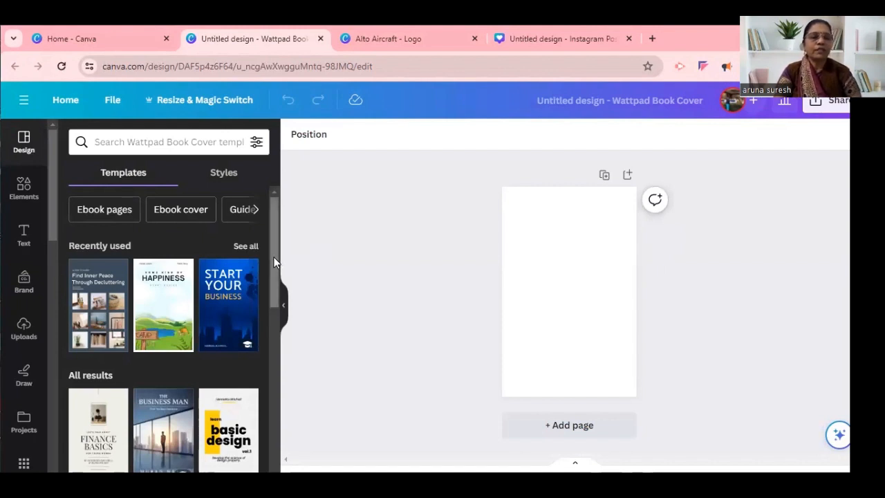
Find templates for "children story book" and apply the Enchanted Garden Adventures cover to the blank page.
{"action": "mouse_move", "coordinate": [273, 256]}
{"action": "left_mouse_down"}
{"action": "mouse_move", "coordinate": [292, 427]}
{"action": "mouse_move", "coordinate": [270, 249]}
{"action": "left_mouse_up"}
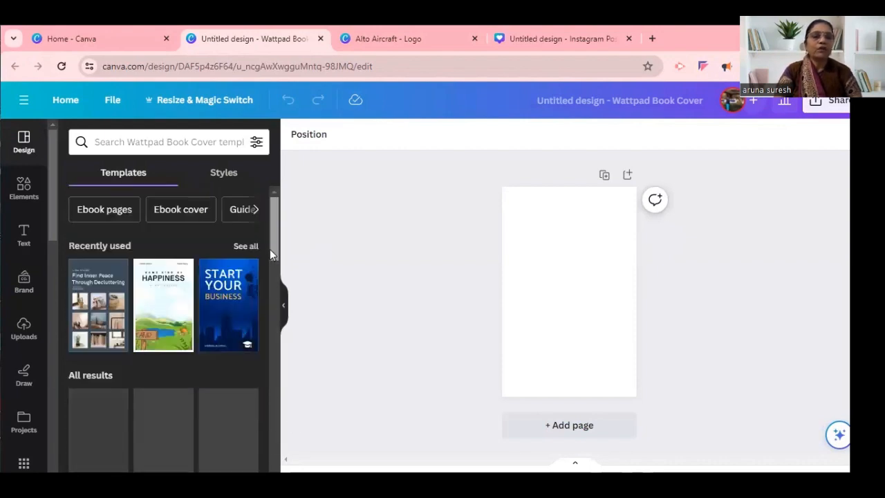
{"action": "left_click", "coordinate": [164, 145]}
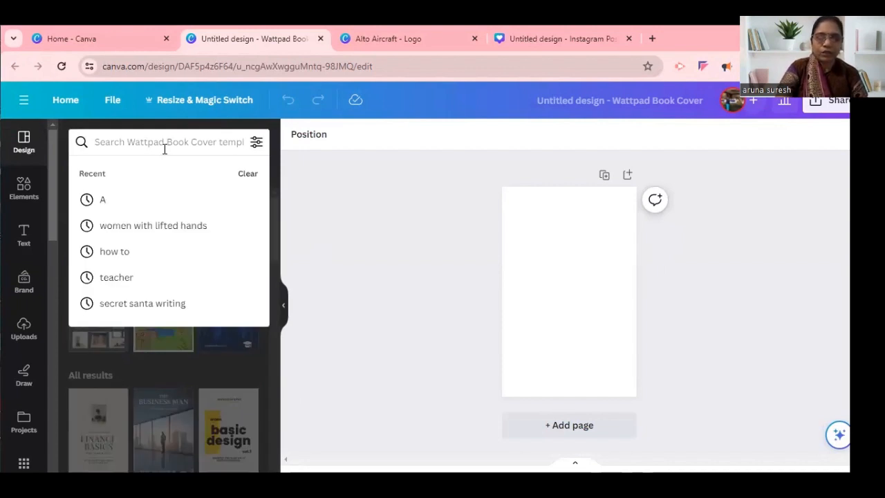
{"action": "type", "text": "stor"}
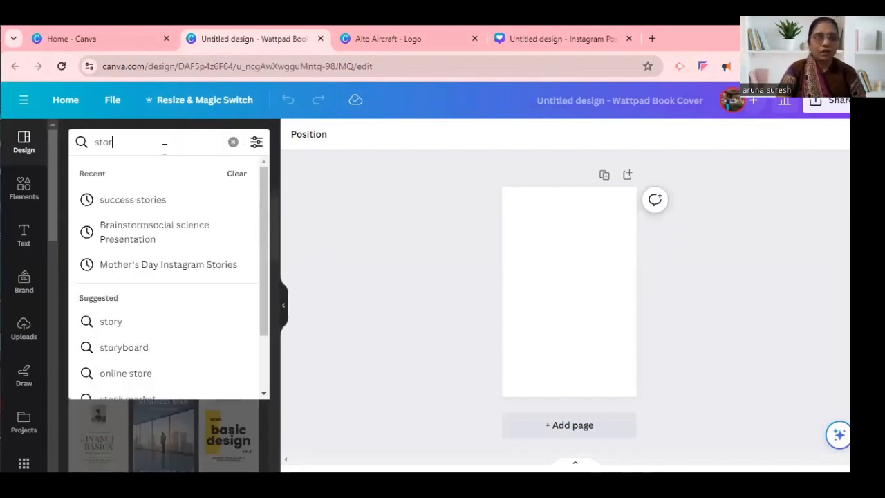
{"action": "type", "text": "y book"}
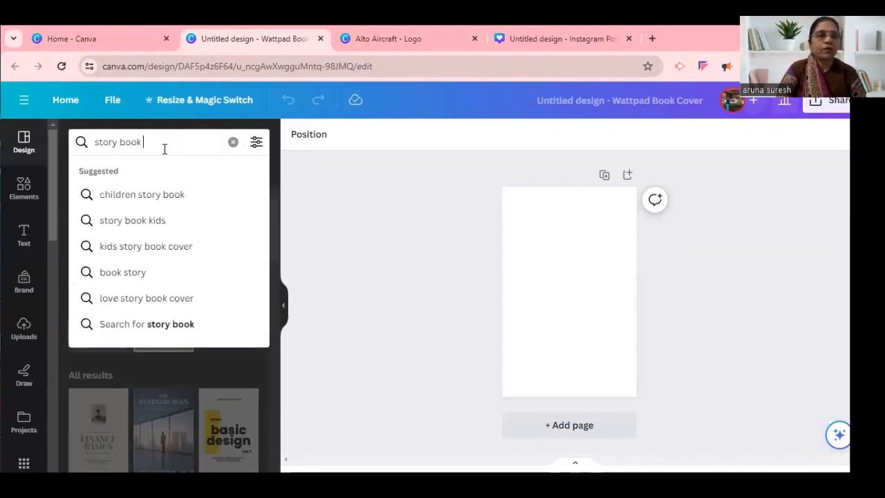
{"action": "left_click", "coordinate": [155, 199]}
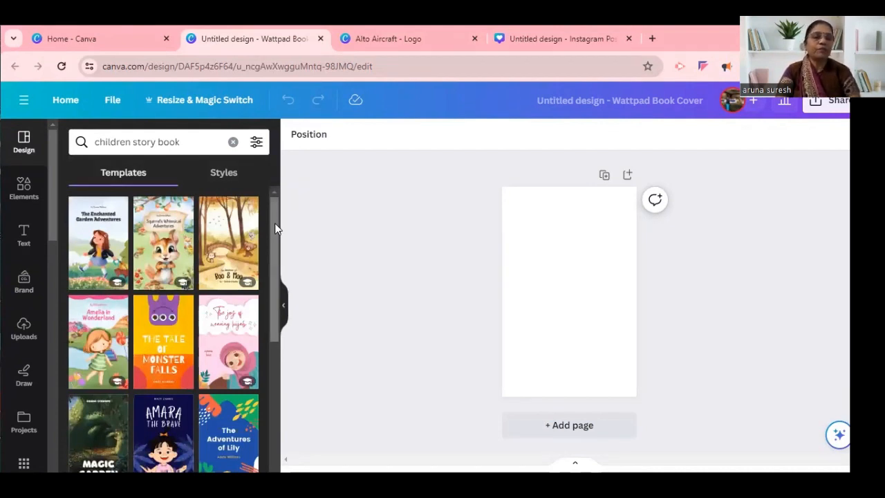
{"action": "left_click", "coordinate": [107, 239]}
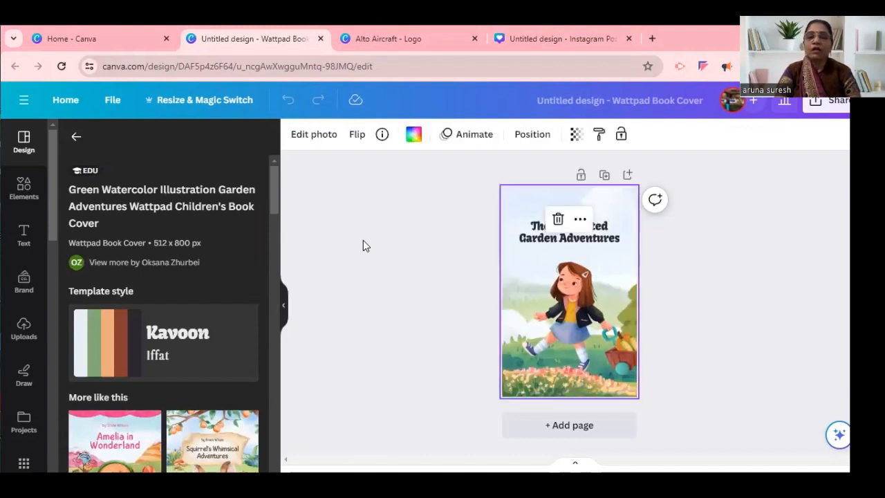
Replace the cover title with "Untold Story Of The Heaven".
{"action": "double_click", "coordinate": [526, 237]}
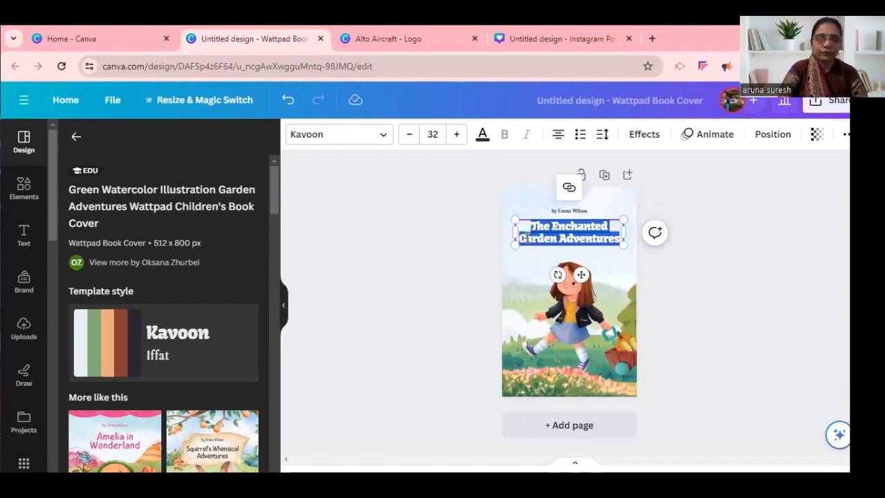
{"action": "type", "text": "Untold Story"}
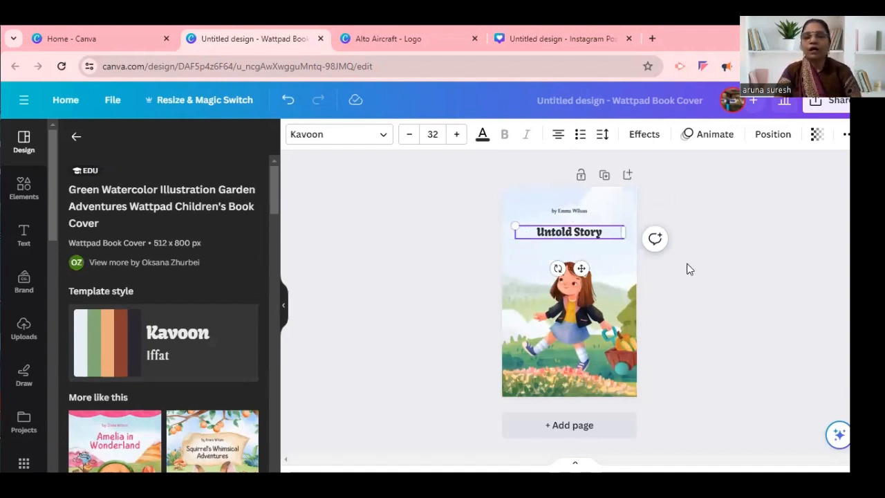
{"action": "type", "text": "Of The Heaven"}
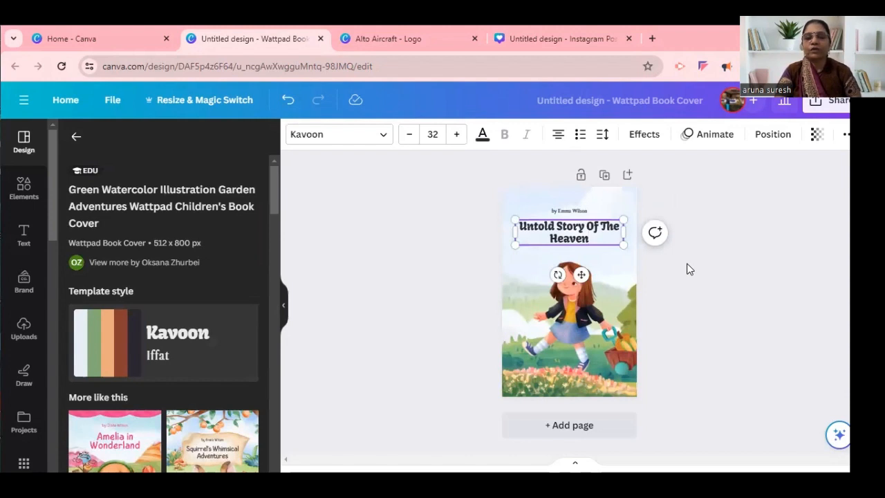
Replace the byline above the title with "By" and the author's full name, and set its font size to 25.
{"action": "triple_click", "coordinate": [571, 212]}
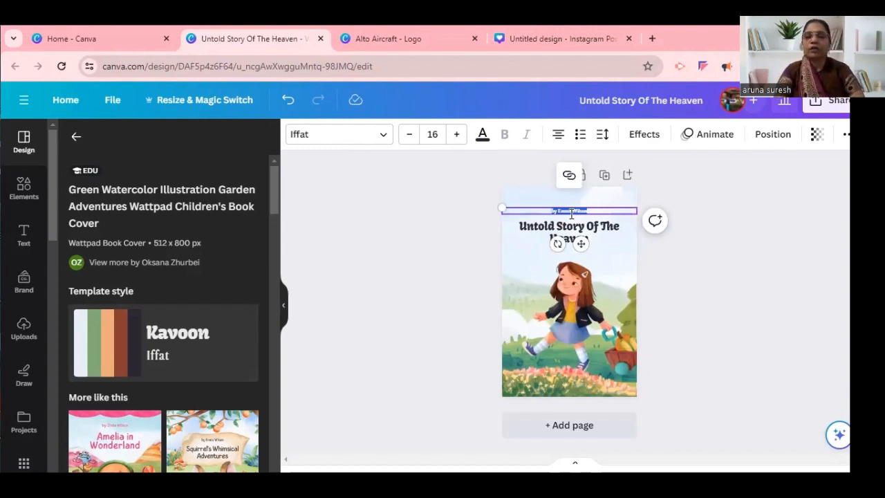
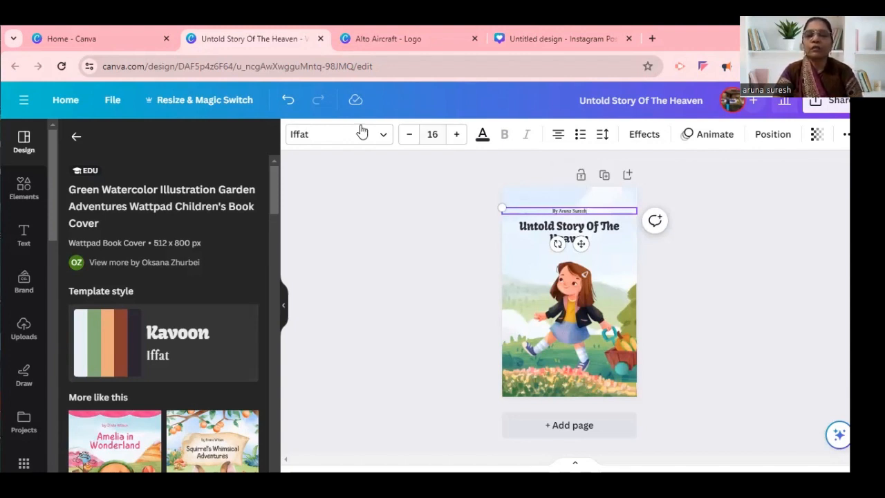
{"action": "left_click", "coordinate": [455, 137]}
{"action": "left_click", "coordinate": [455, 138]}
{"action": "left_click", "coordinate": [456, 138]}
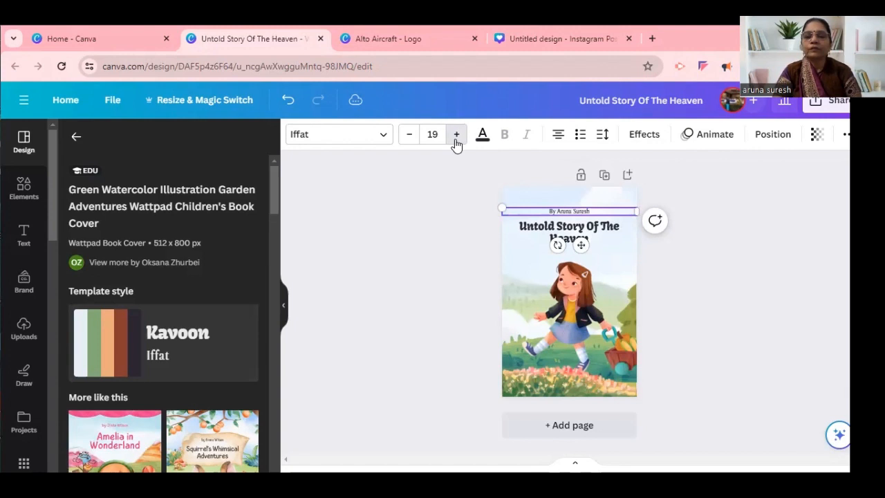
{"action": "left_click", "coordinate": [455, 138]}
{"action": "left_click", "coordinate": [456, 138]}
{"action": "left_click", "coordinate": [456, 138]}
{"action": "left_click", "coordinate": [456, 137]}
{"action": "left_click", "coordinate": [456, 137]}
{"action": "left_click", "coordinate": [456, 138]}
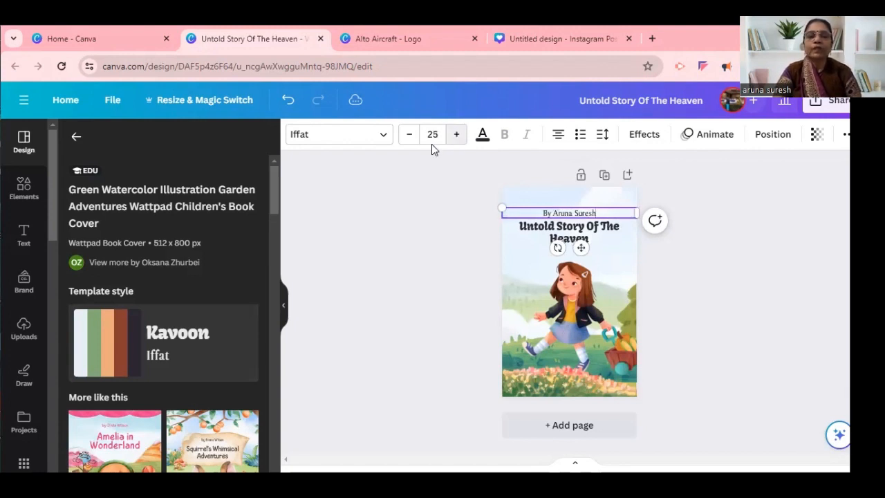
Change the byline's font to Candice.
{"action": "left_click", "coordinate": [384, 139]}
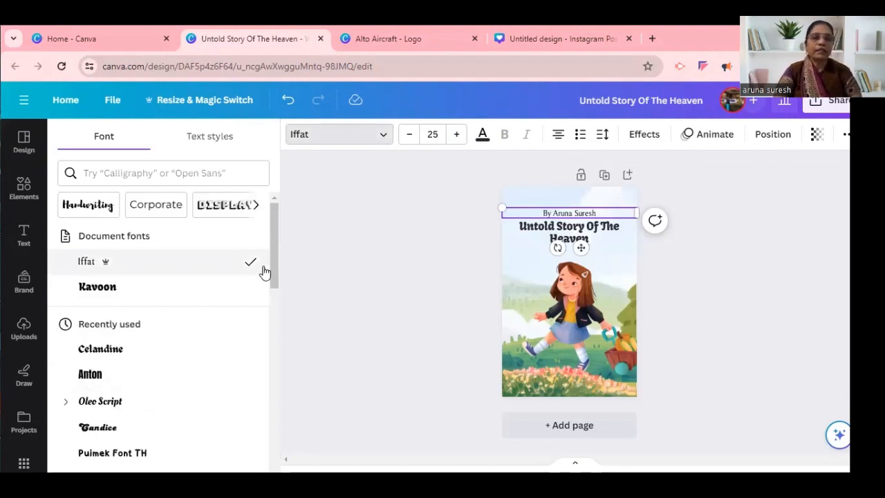
{"action": "scroll", "coordinate": [278, 294], "scroll_direction": "down", "scroll_amount": 2}
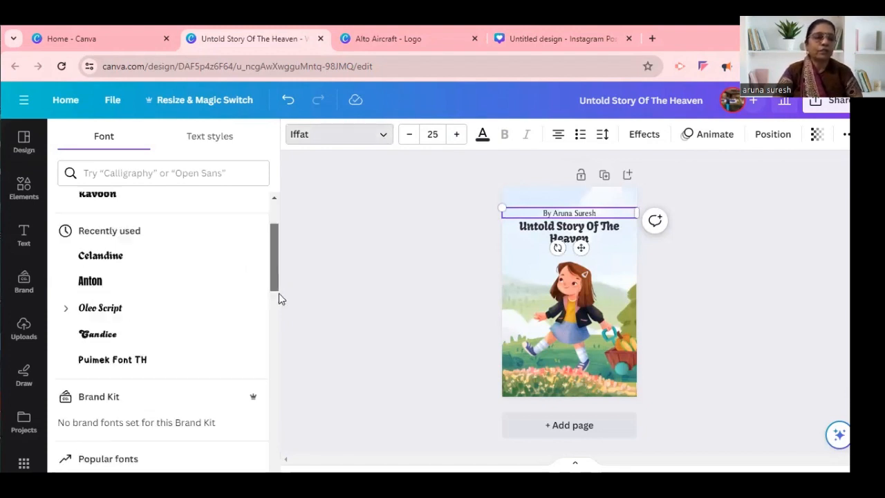
{"action": "left_click", "coordinate": [108, 337]}
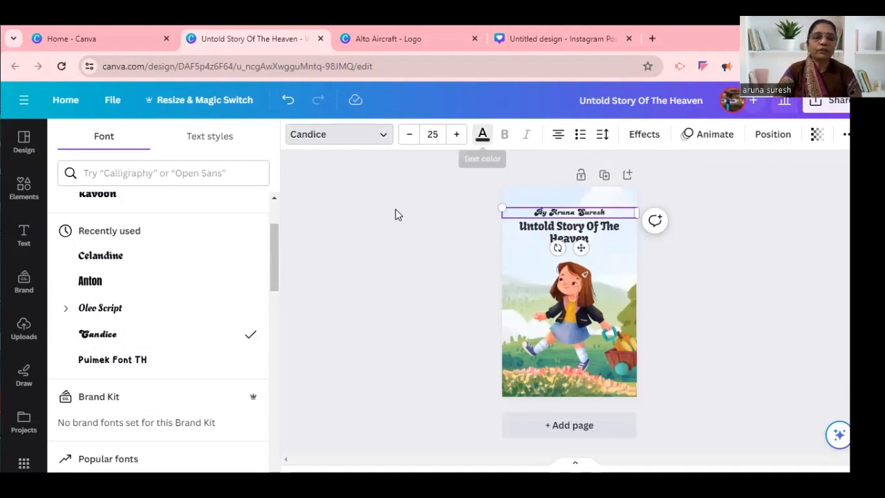
Colour the whole byline text red using the brand palette, then deselect it.
{"action": "left_click", "coordinate": [482, 134]}
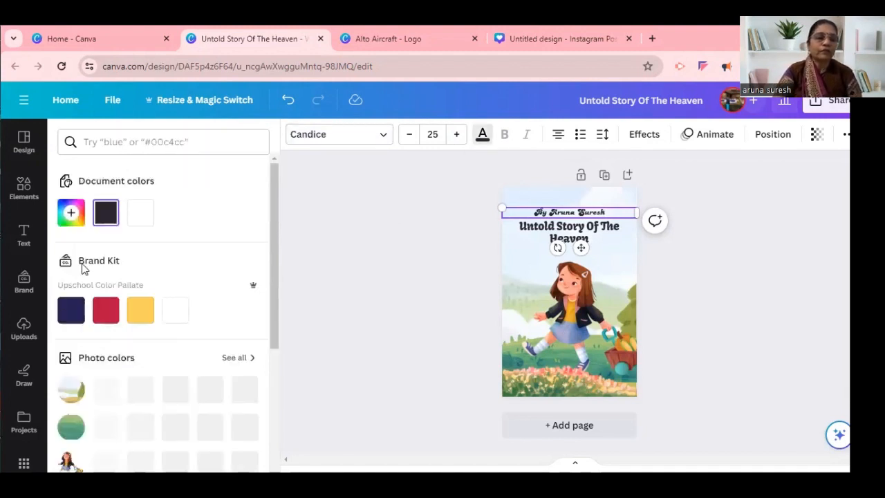
{"action": "left_click", "coordinate": [71, 311]}
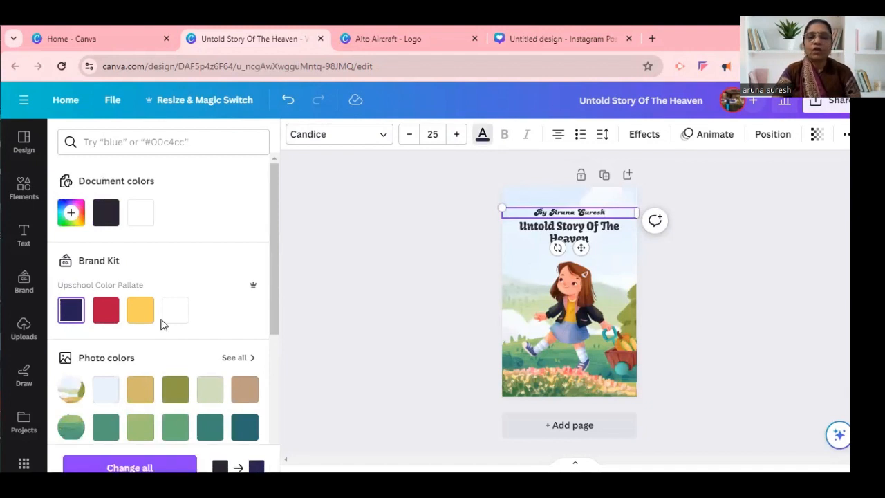
{"action": "left_click", "coordinate": [105, 311]}
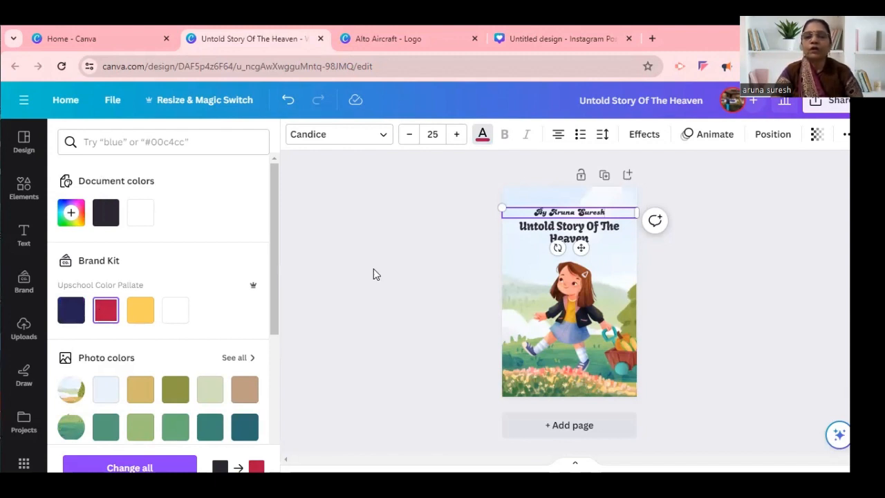
{"action": "key", "text": "ctrl+z"}
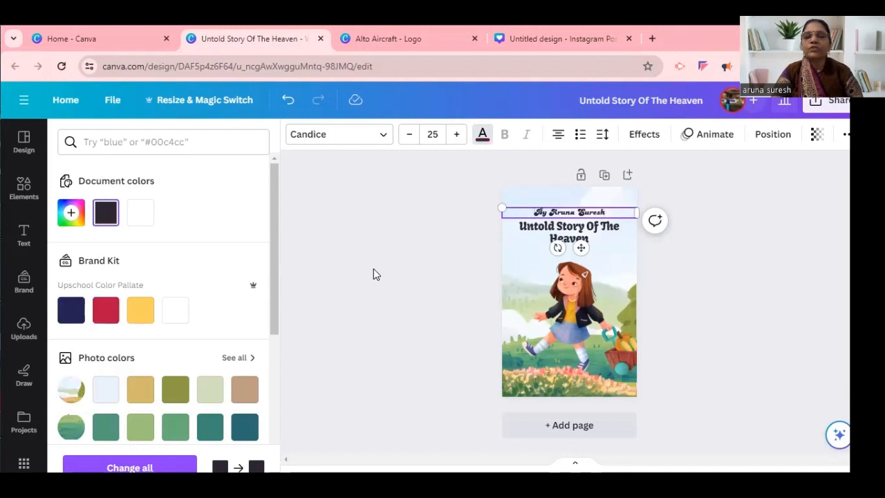
{"action": "left_click", "coordinate": [113, 306]}
{"action": "left_click", "coordinate": [112, 307]}
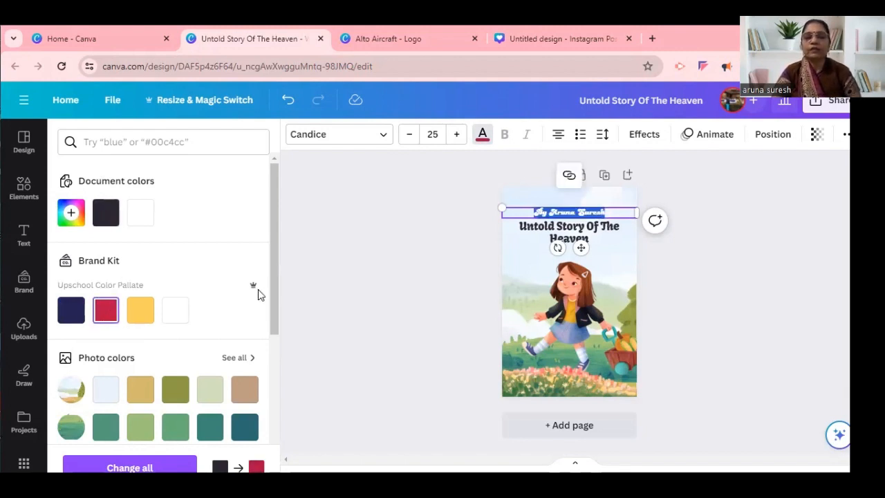
{"action": "left_click", "coordinate": [384, 270]}
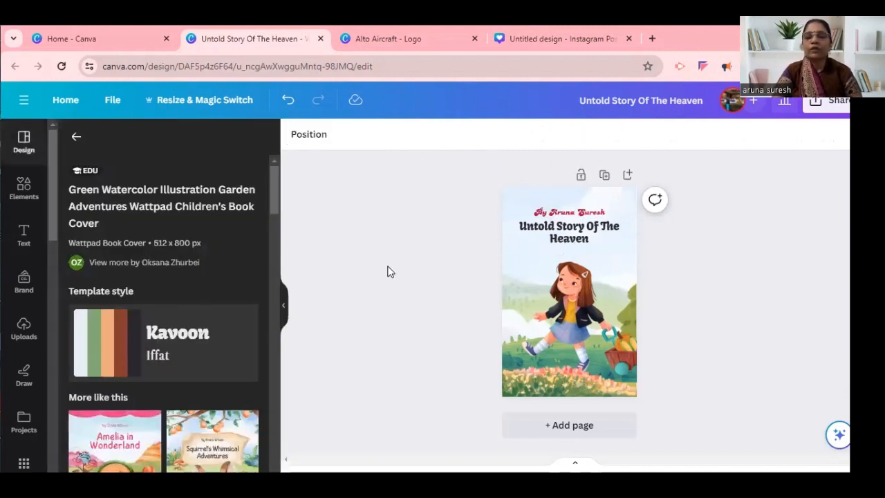
Move the byline below the title, just above the girl's head.
{"action": "left_click", "coordinate": [560, 214]}
{"action": "left_click_drag", "start_coordinate": [560, 219], "coordinate": [560, 254]}
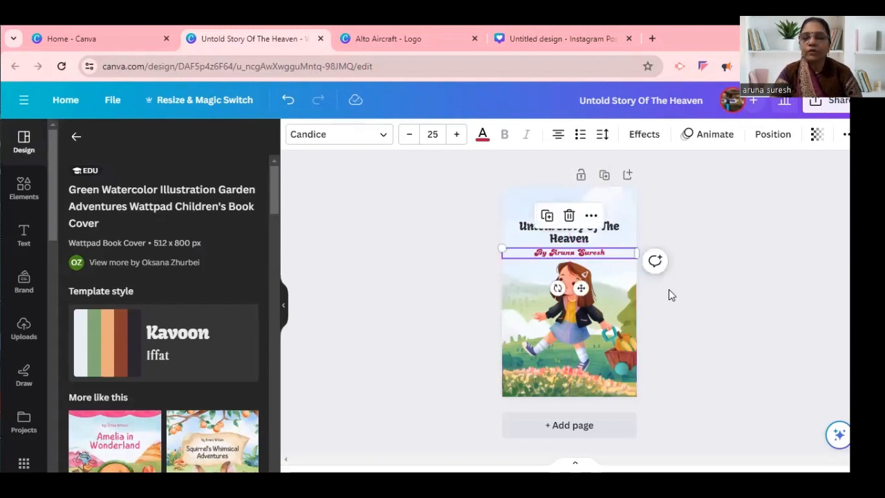
Select the flower strip image along the cover's lower edge and view the full set of photo filters for it.
{"action": "left_click", "coordinate": [624, 339]}
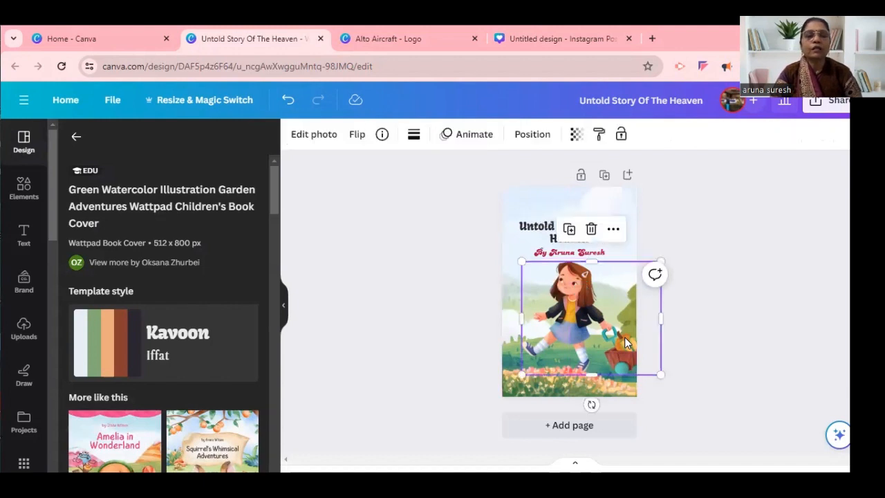
{"action": "left_click", "coordinate": [598, 382]}
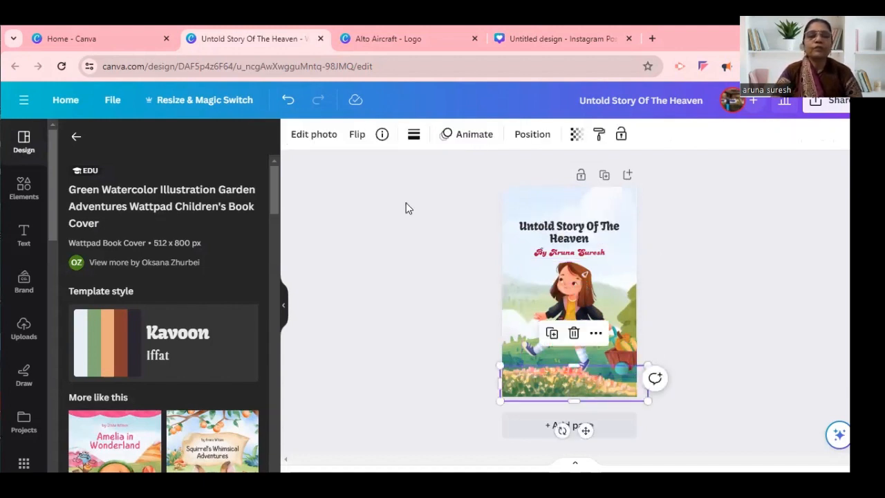
{"action": "left_click", "coordinate": [319, 138]}
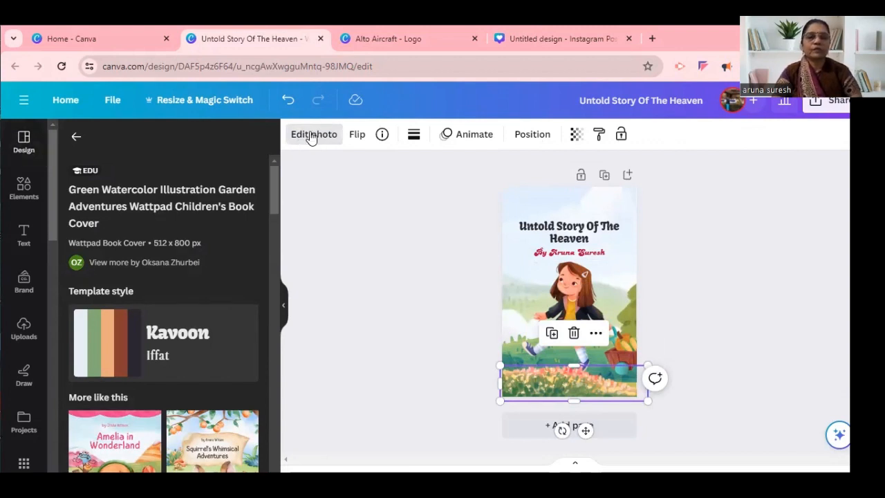
{"action": "left_click", "coordinate": [312, 137]}
{"action": "left_click_drag", "start_coordinate": [276, 188], "coordinate": [273, 272]}
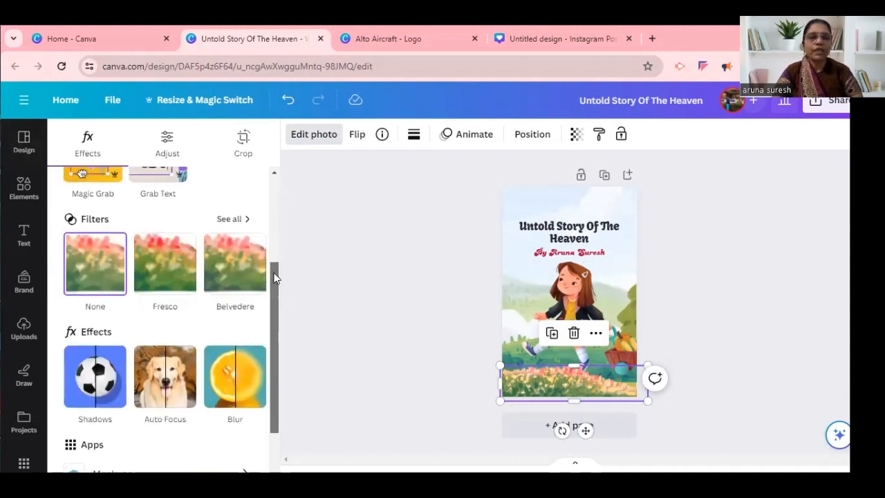
{"action": "left_click", "coordinate": [229, 220]}
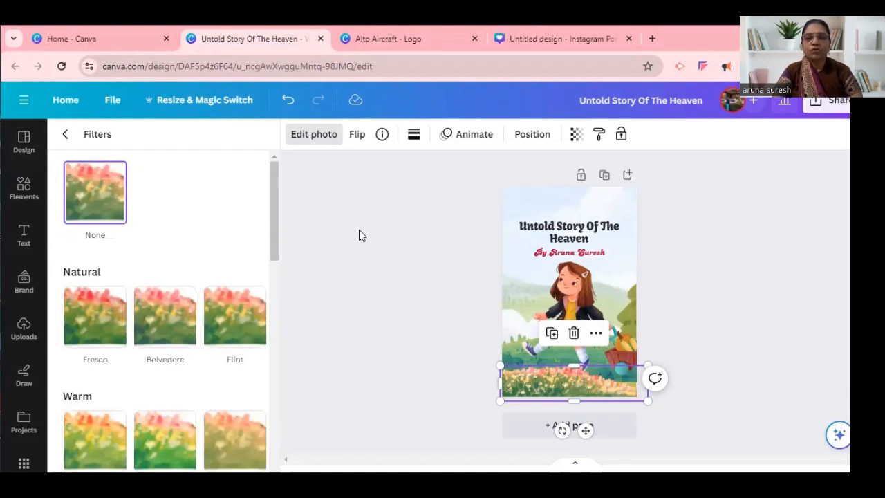
Search the elements library for "flower landscape" and show all matching graphics.
{"action": "left_click", "coordinate": [24, 142]}
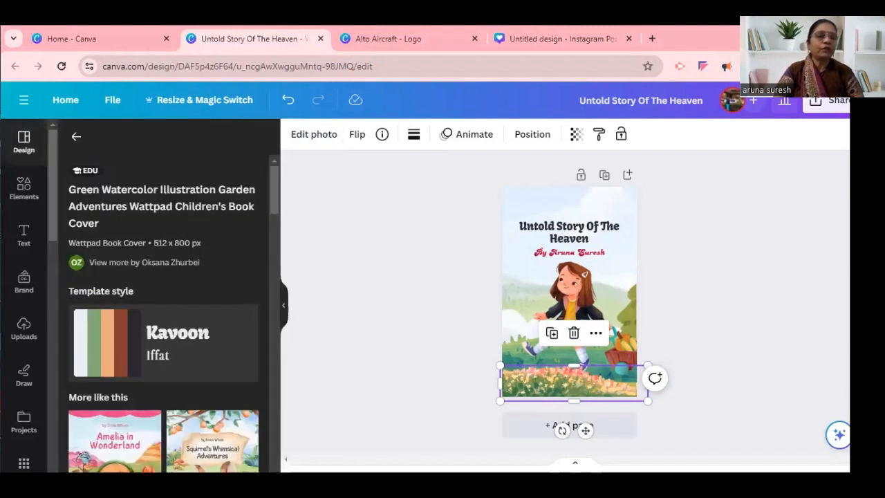
{"action": "left_click", "coordinate": [19, 194]}
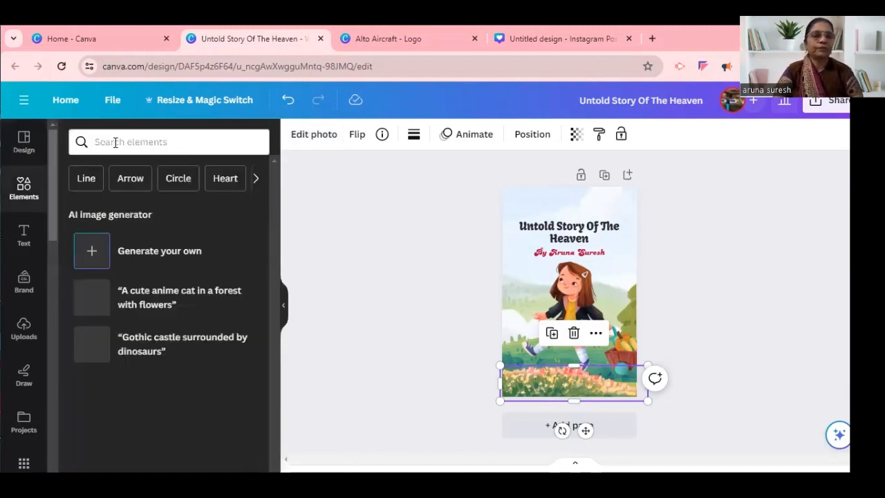
{"action": "left_click", "coordinate": [115, 142]}
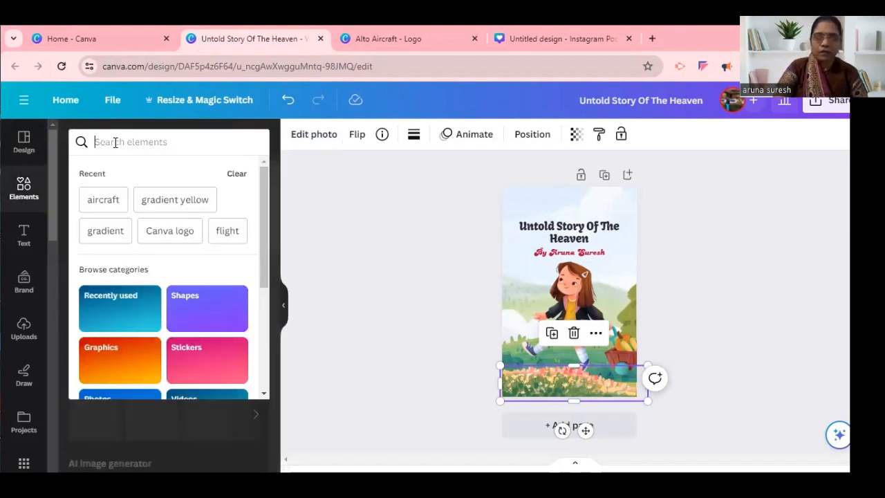
{"action": "type", "text": "flow"}
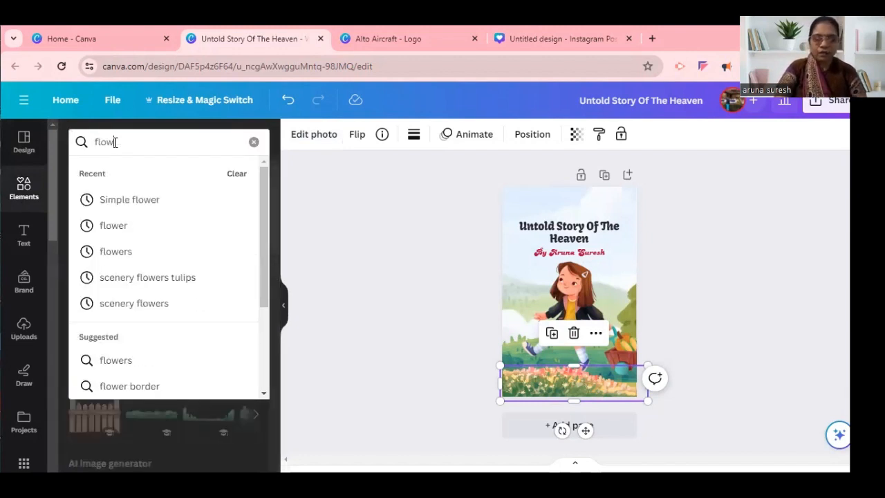
{"action": "type", "text": "er "}
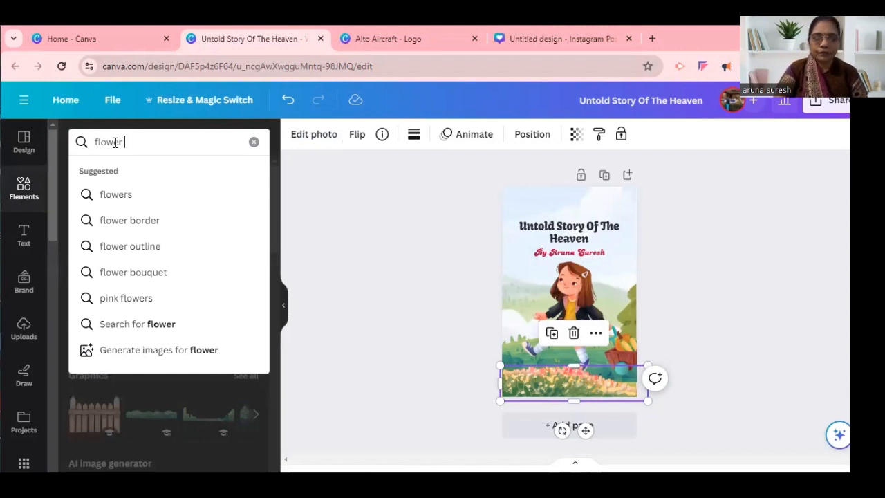
{"action": "type", "text": "l"}
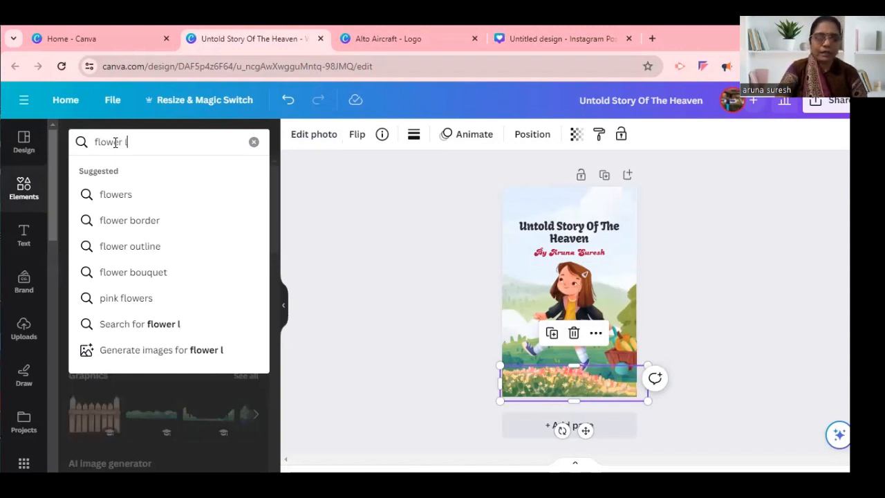
{"action": "type", "text": "andscap"}
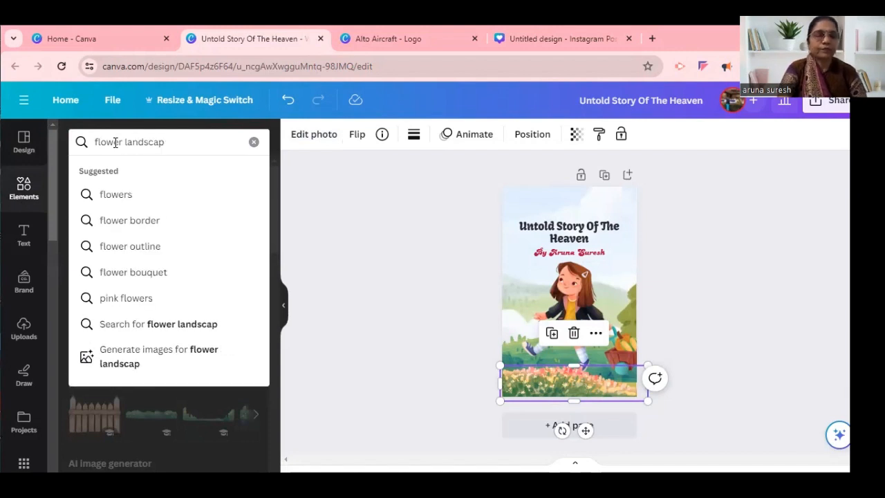
{"action": "type", "text": "e"}
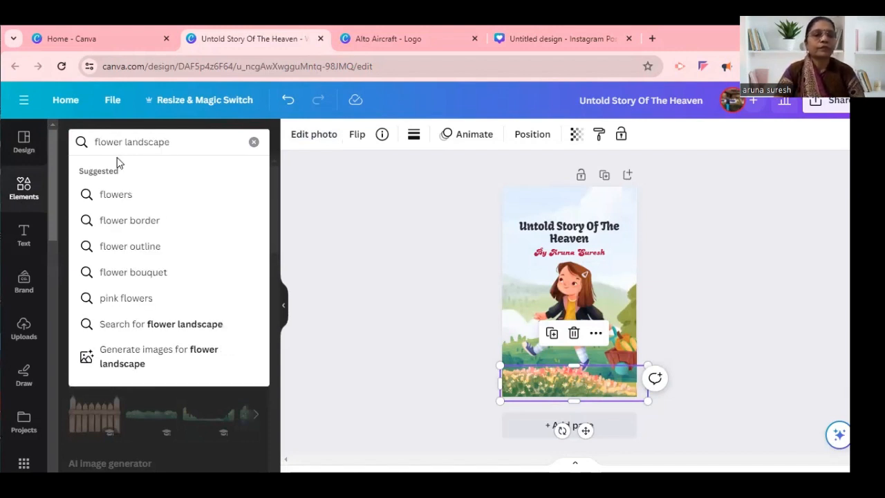
{"action": "key", "text": "Return"}
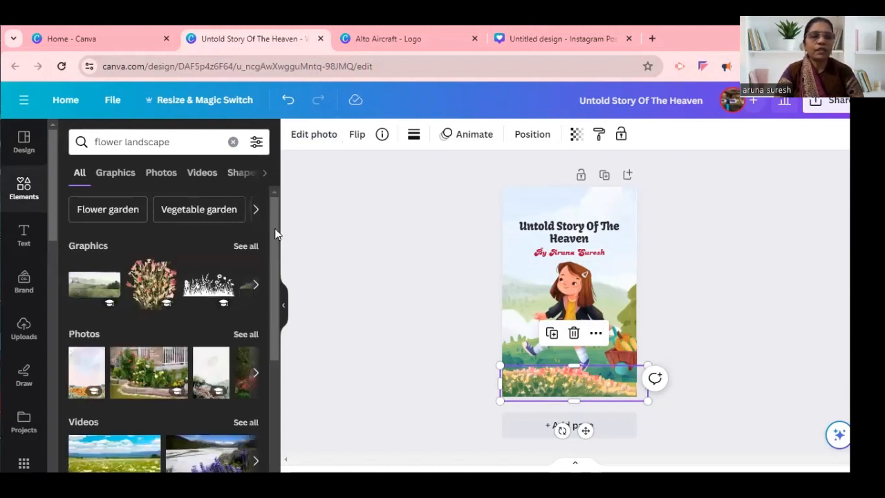
{"action": "left_click_drag", "start_coordinate": [274, 228], "coordinate": [274, 258]}
{"action": "scroll", "coordinate": [276, 264], "scroll_direction": "down", "scroll_amount": 1}
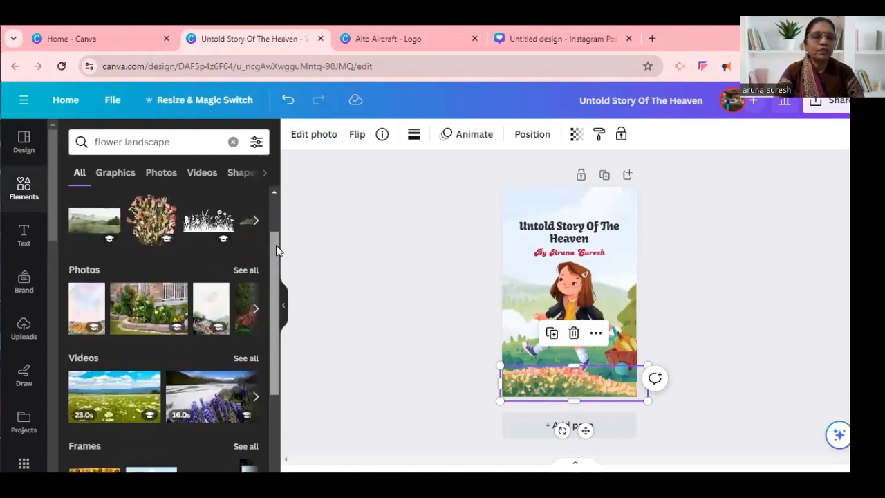
{"action": "scroll", "coordinate": [276, 229], "scroll_direction": "up", "scroll_amount": 2}
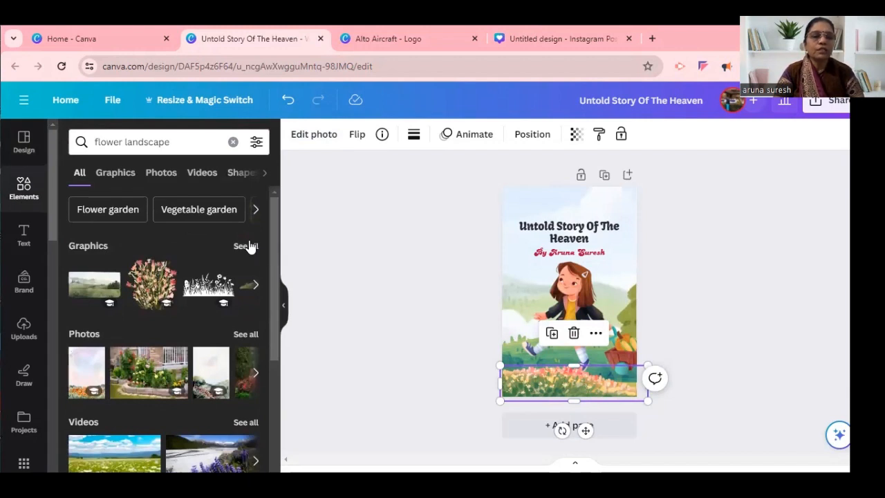
{"action": "left_click", "coordinate": [246, 246]}
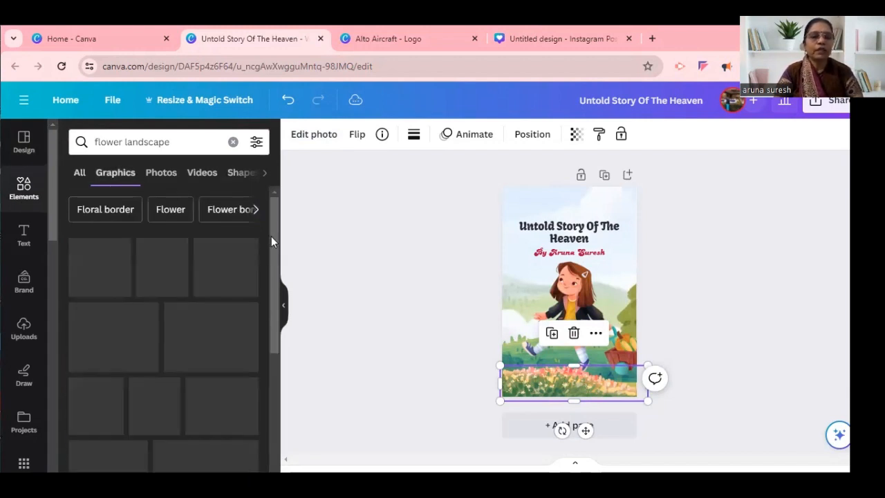
Delete the flower strip image along the cover's lower edge.
{"action": "scroll", "coordinate": [279, 267], "scroll_direction": "down", "scroll_amount": 3}
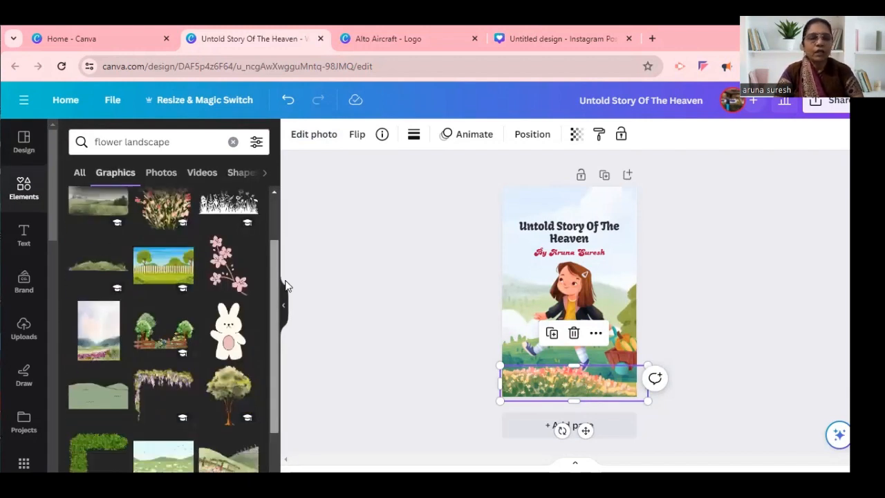
{"action": "scroll", "coordinate": [290, 304], "scroll_direction": "down", "scroll_amount": 5}
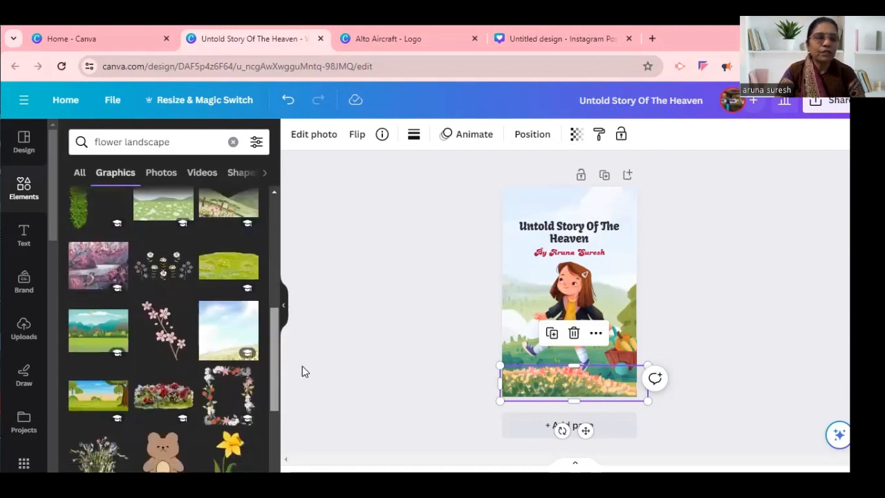
{"action": "left_click", "coordinate": [574, 339]}
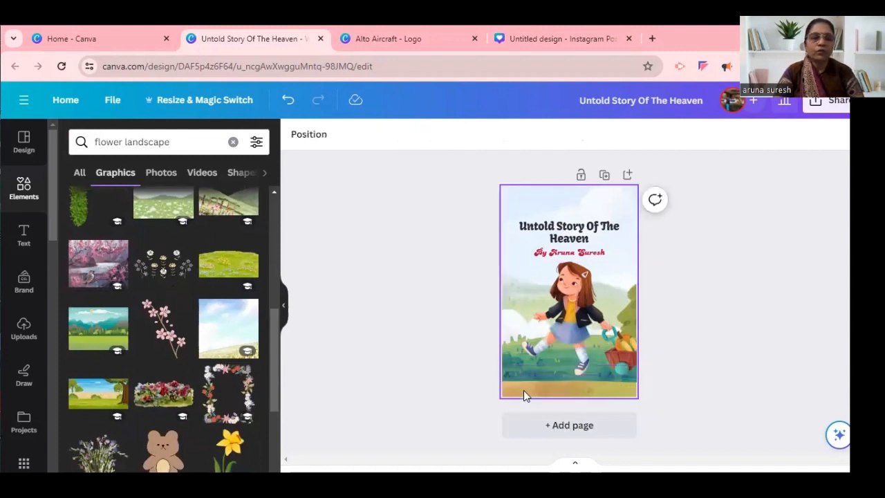
Add the red flower bed graphic along the cover's lower edge and widen it to the full page width.
{"action": "left_click", "coordinate": [173, 404]}
{"action": "left_click_drag", "start_coordinate": [554, 293], "coordinate": [542, 376]}
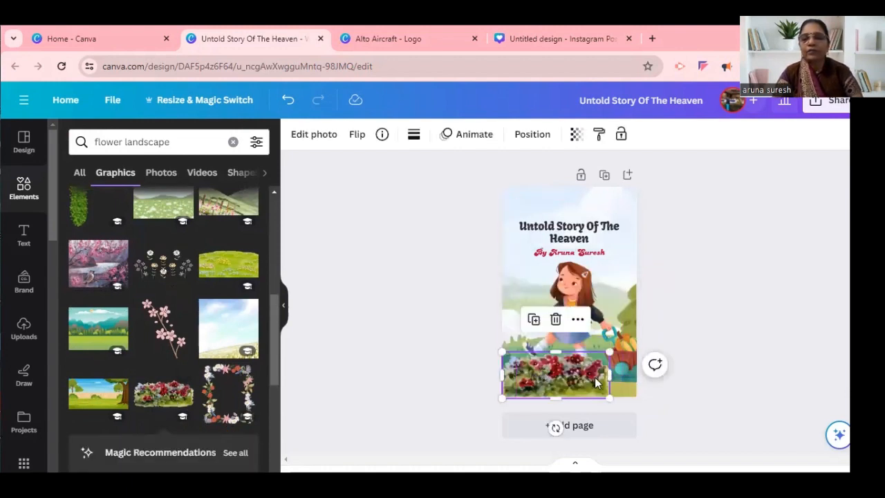
{"action": "left_click_drag", "start_coordinate": [609, 372], "coordinate": [630, 373]}
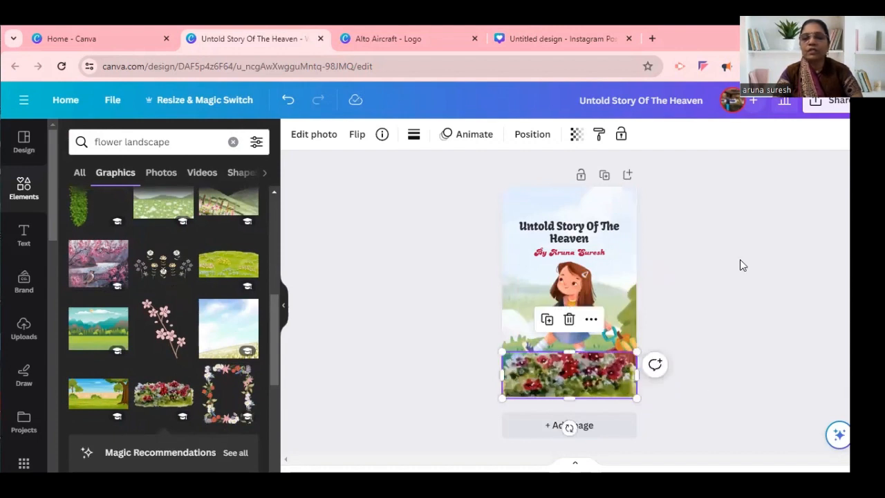
{"action": "left_click", "coordinate": [740, 260]}
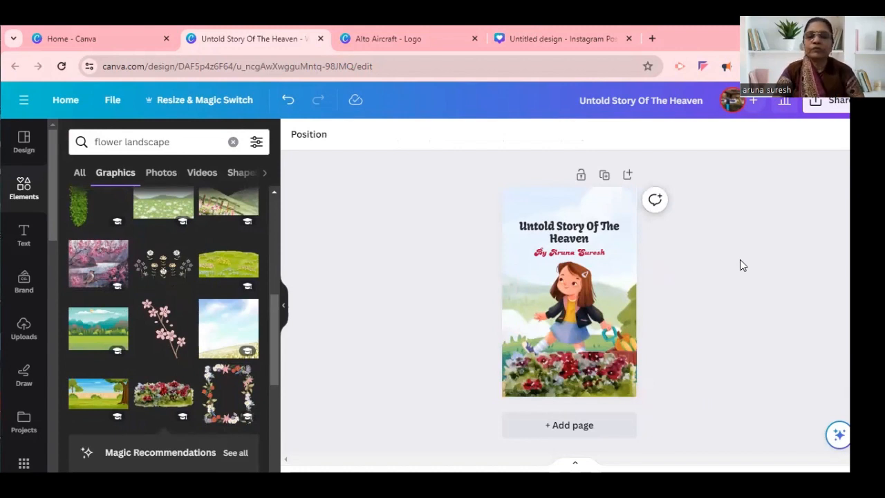
Delete the girl illustration and insert the mountain and meadow landscape graphic in its place, slightly enlarged.
{"action": "left_click", "coordinate": [575, 299]}
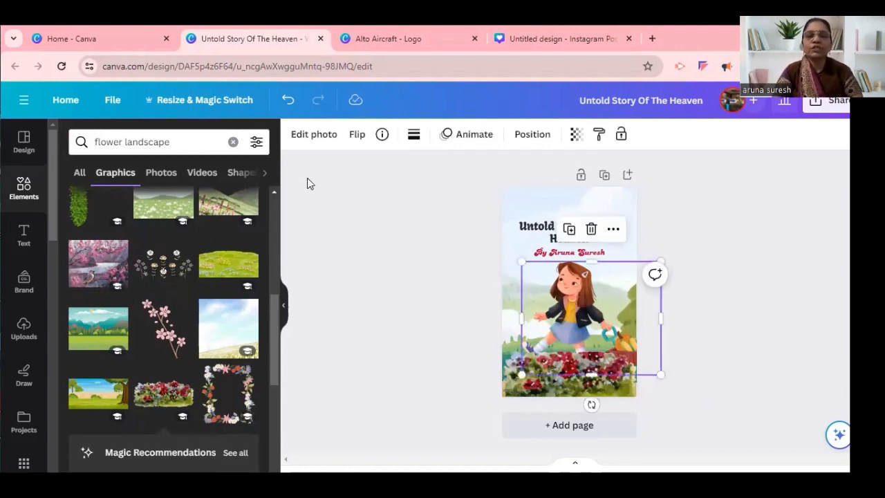
{"action": "key", "text": "Delete"}
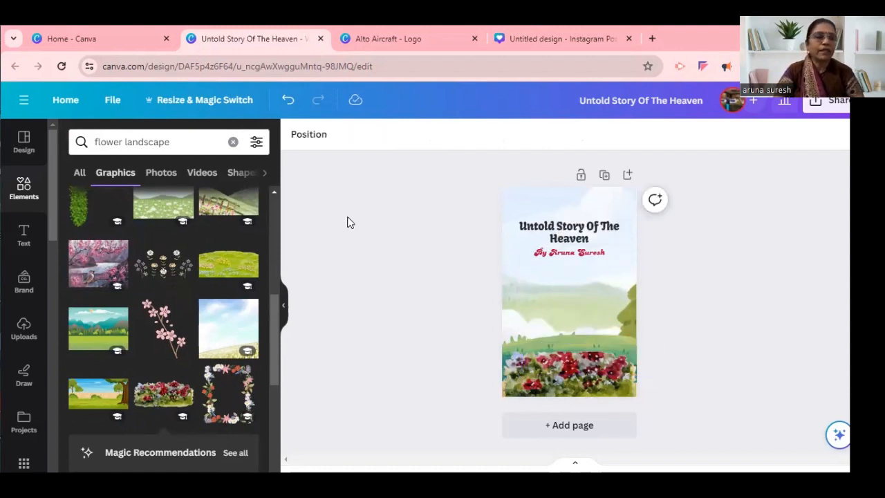
{"action": "left_click", "coordinate": [81, 328]}
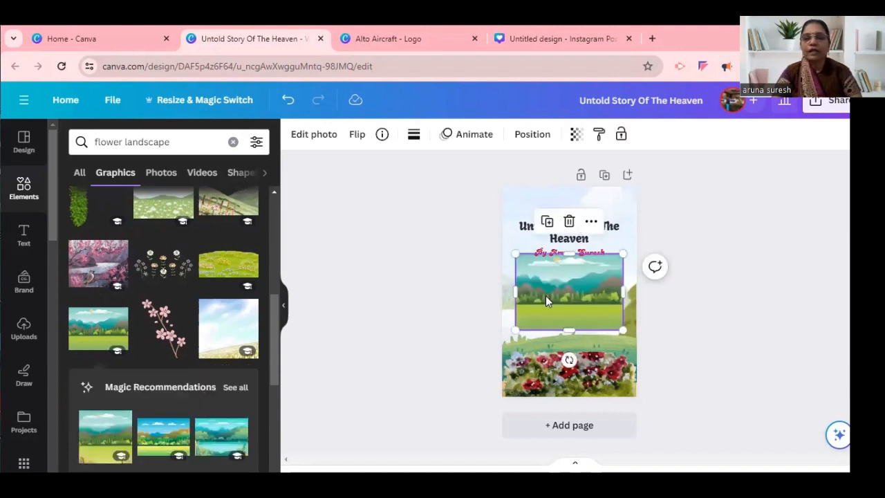
{"action": "left_click_drag", "start_coordinate": [516, 330], "coordinate": [537, 338]}
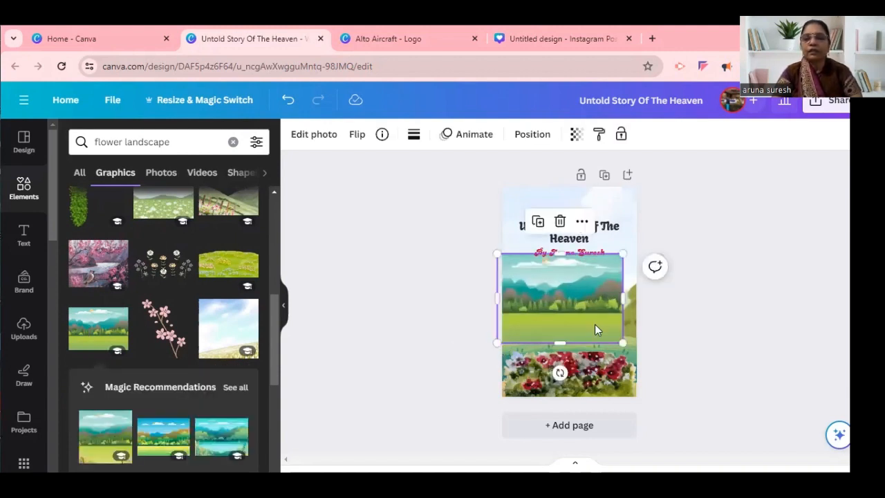
Delete the red flower bed and fit the landscape across the cover's lower part, extending its upper edge to below the byline.
{"action": "left_click", "coordinate": [617, 373]}
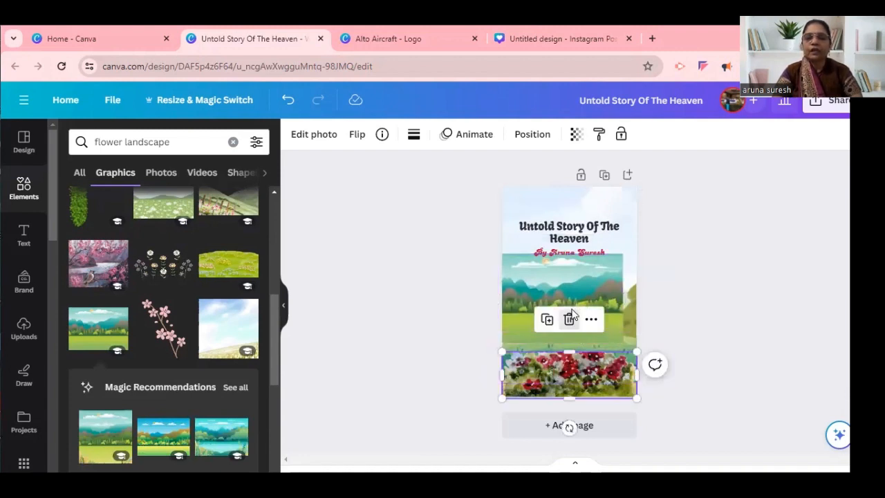
{"action": "left_click", "coordinate": [570, 319]}
{"action": "left_click_drag", "start_coordinate": [576, 337], "coordinate": [635, 353]}
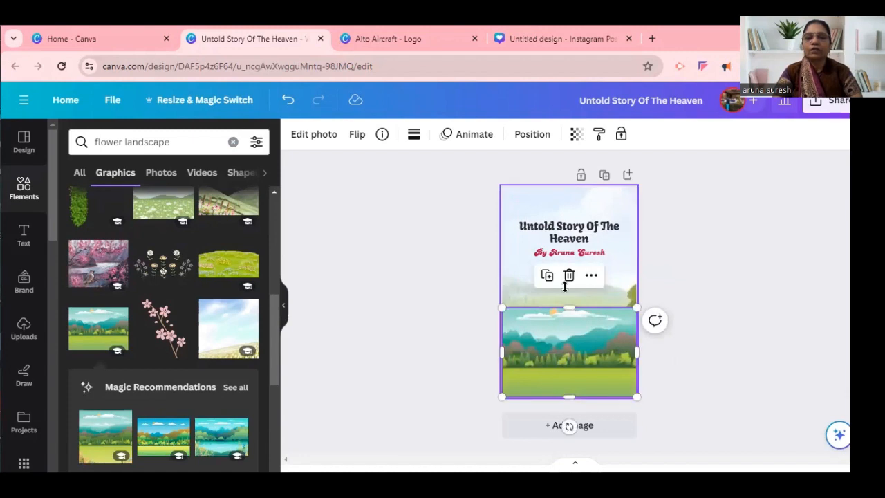
{"action": "left_click_drag", "start_coordinate": [569, 307], "coordinate": [566, 279]}
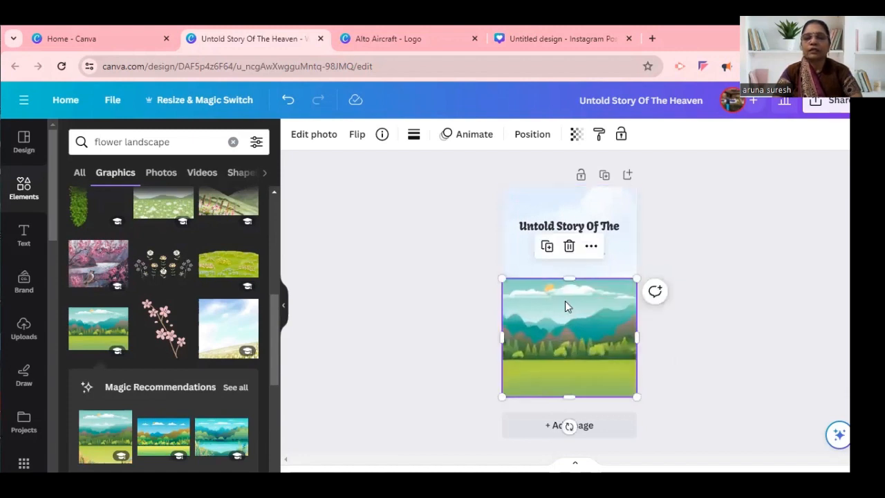
Replace the sky background with a solid light teal taken from the landscape image's colours, trying a darker teal first.
{"action": "left_click", "coordinate": [509, 243]}
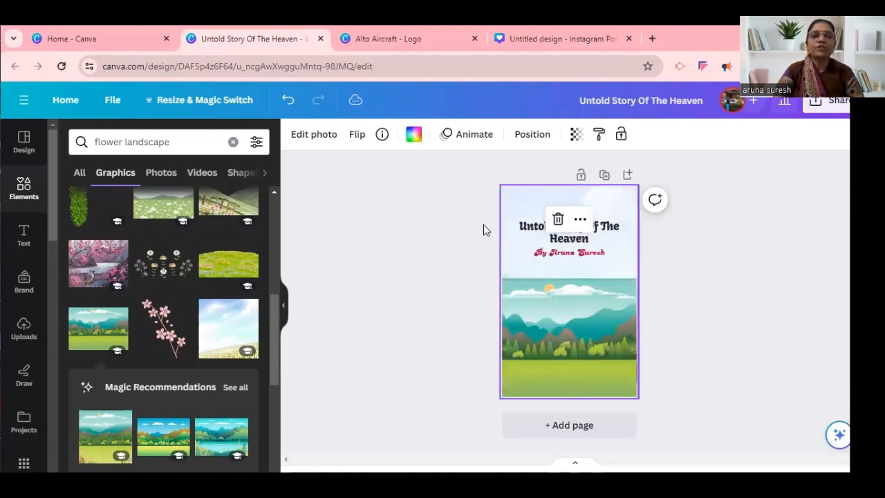
{"action": "left_click", "coordinate": [413, 137]}
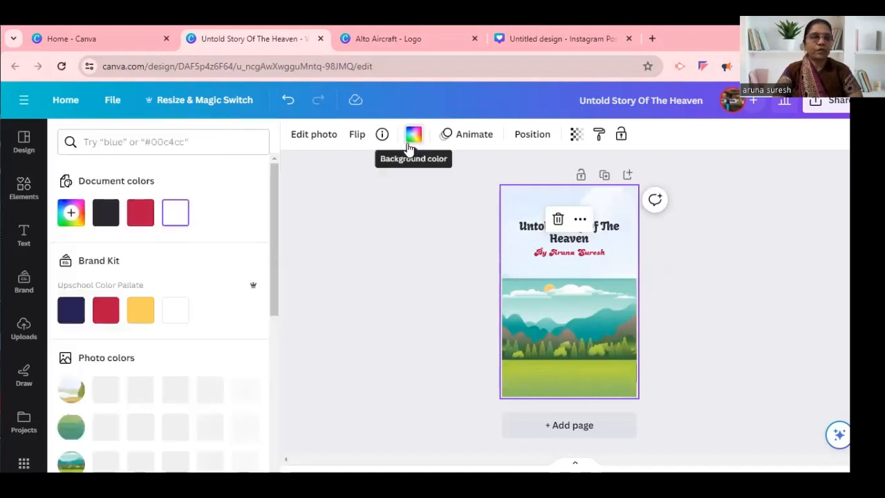
{"action": "left_click_drag", "start_coordinate": [276, 227], "coordinate": [291, 264]}
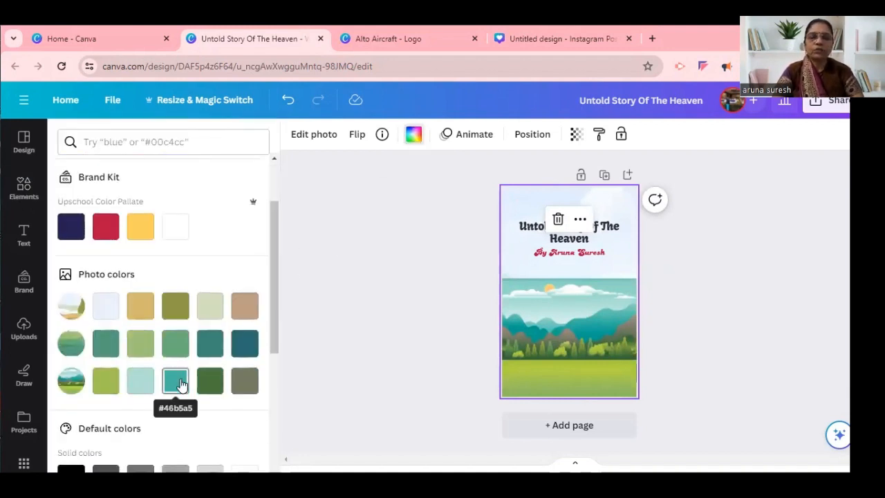
{"action": "left_click", "coordinate": [176, 381]}
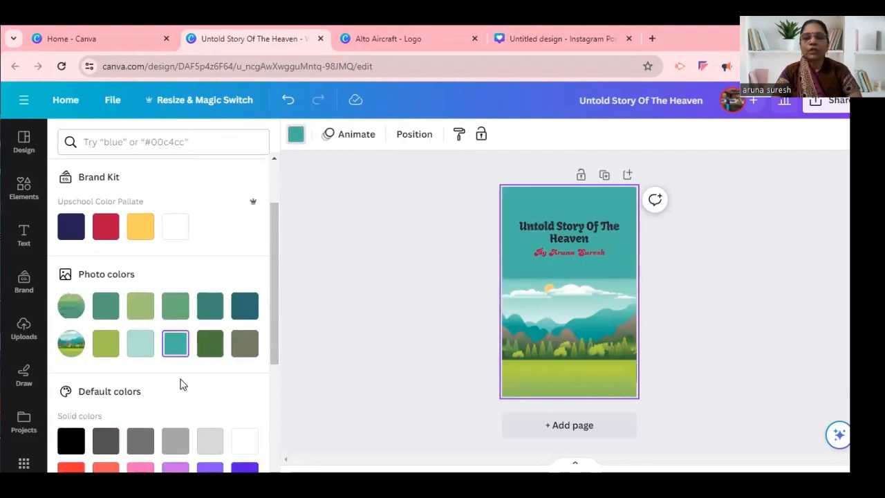
{"action": "left_click", "coordinate": [140, 345]}
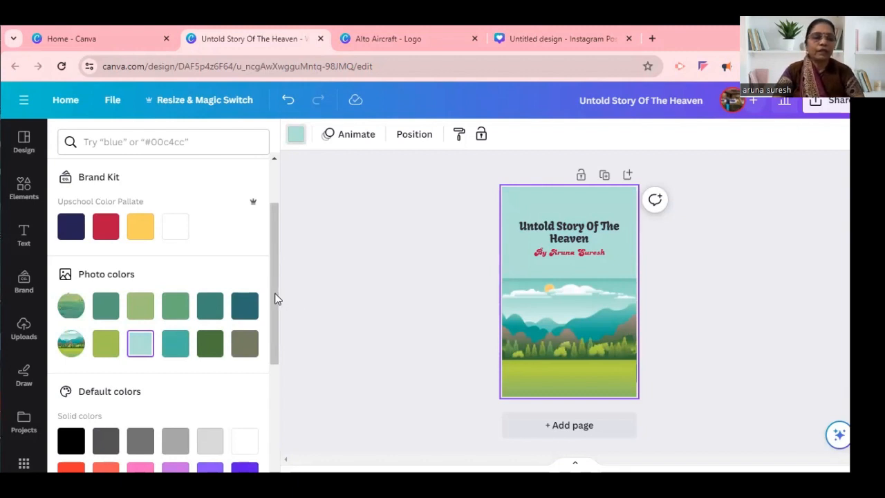
Try a dark blue page background from the default solid colours, then restore the light teal.
{"action": "left_click_drag", "start_coordinate": [275, 299], "coordinate": [286, 350]}
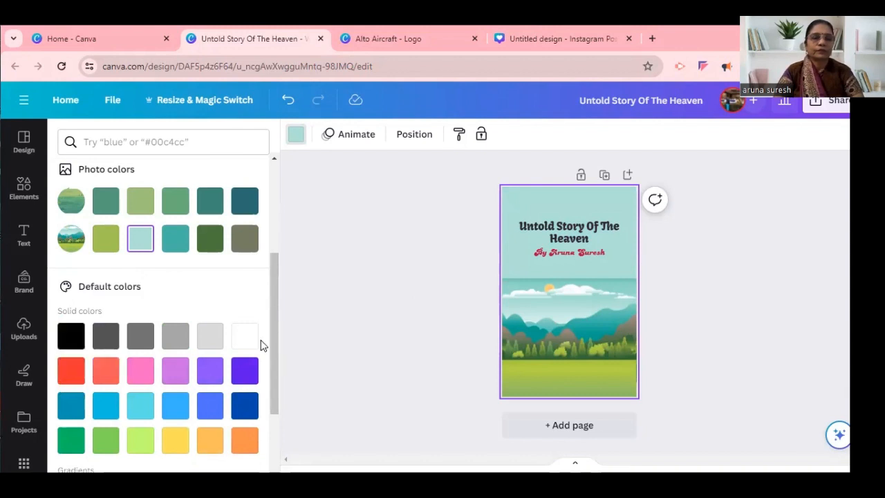
{"action": "left_click", "coordinate": [245, 403]}
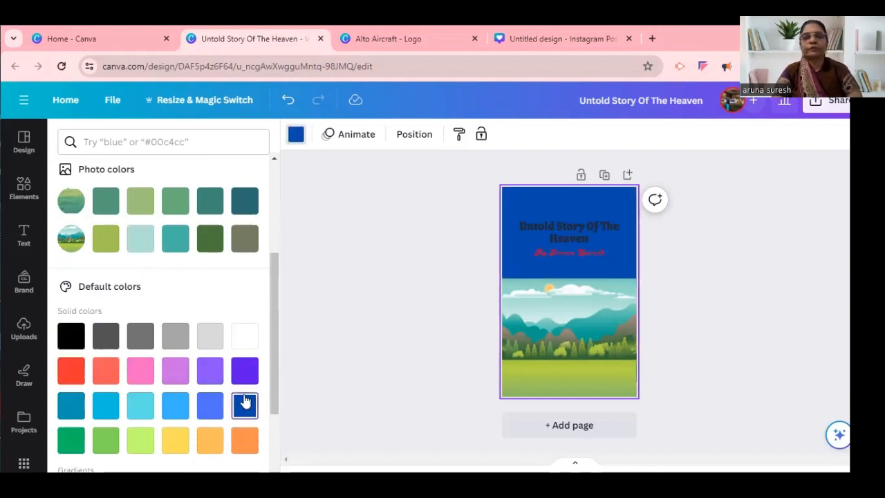
{"action": "left_click", "coordinate": [138, 243]}
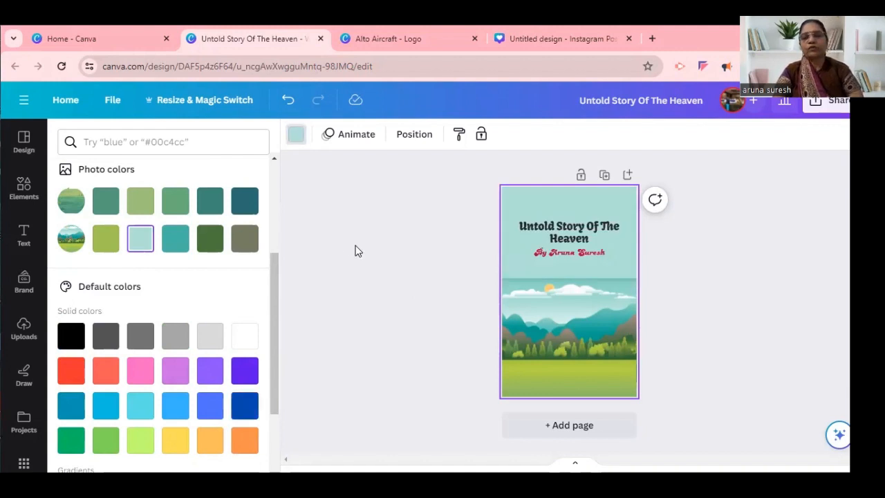
Extend the landscape image upward so it covers the entire page behind the title and byline.
{"action": "left_click", "coordinate": [522, 297]}
{"action": "left_click_drag", "start_coordinate": [563, 280], "coordinate": [561, 186]}
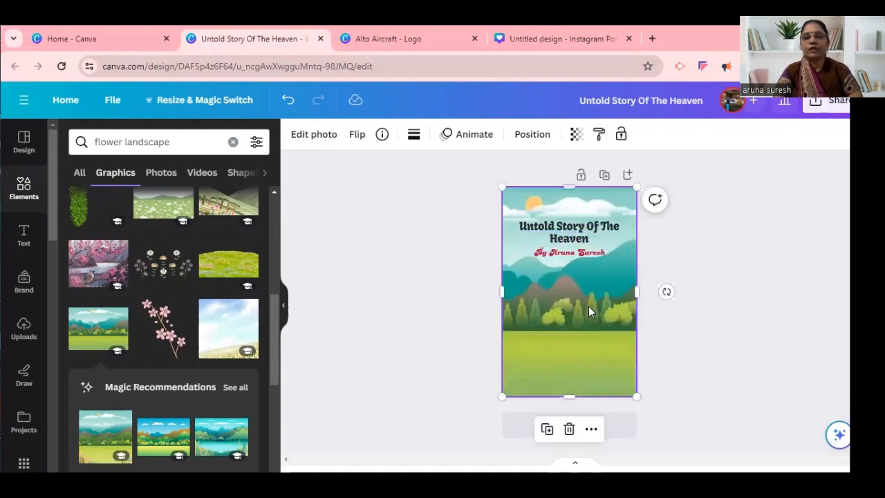
Move the title down onto the green meadow in the lower part of the cover.
{"action": "left_click_drag", "start_coordinate": [590, 322], "coordinate": [583, 372]}
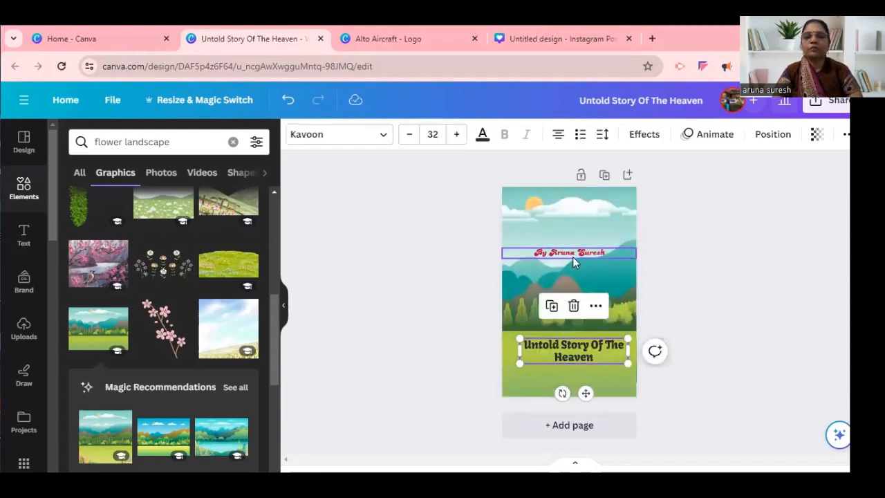
Move the byline onto the lower meadow beneath the title and lower the title so it sits just above the byline.
{"action": "left_click_drag", "start_coordinate": [569, 252], "coordinate": [562, 379]}
{"action": "left_click", "coordinate": [605, 346]}
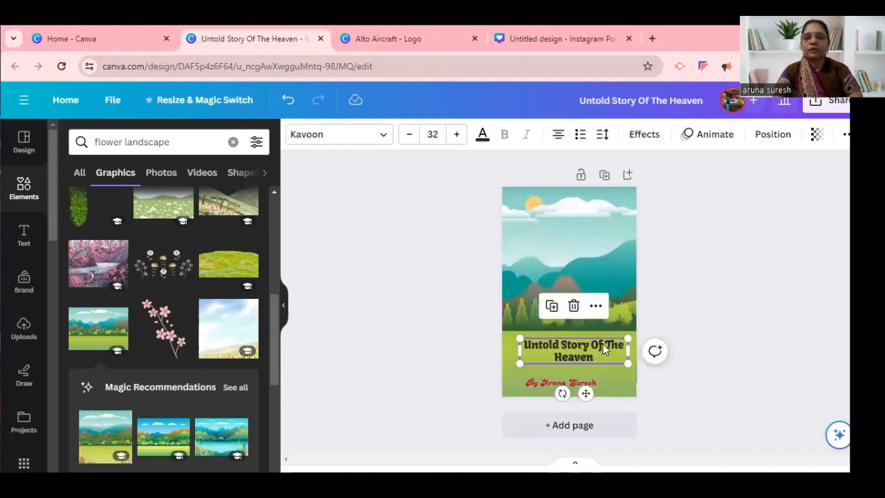
{"action": "left_click_drag", "start_coordinate": [603, 359], "coordinate": [603, 370]}
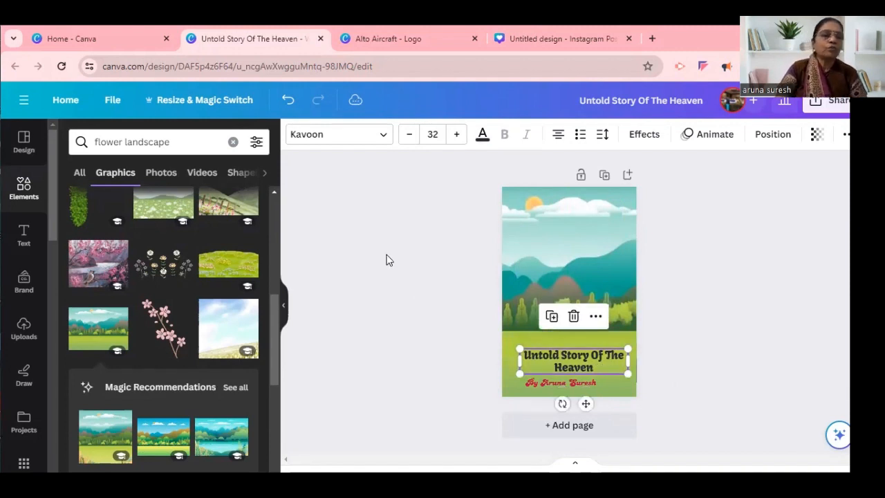
{"action": "left_click", "coordinate": [385, 260]}
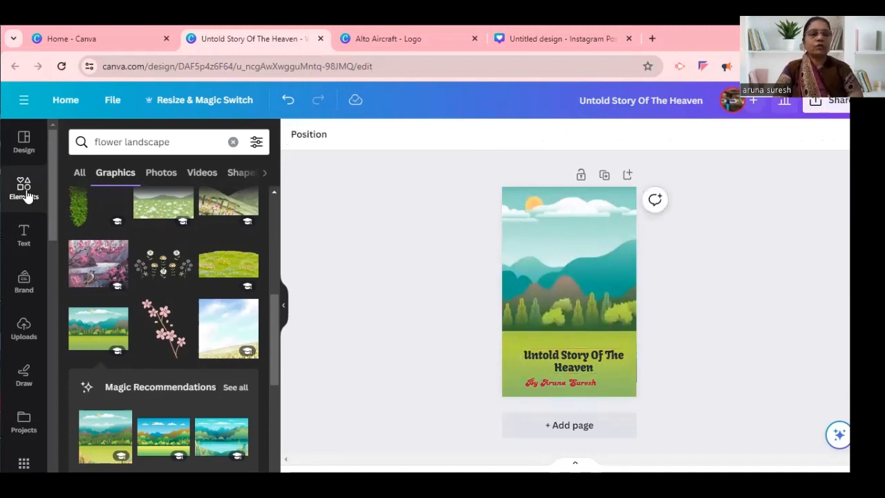
Start an elements search for "girl child carrying flowers" and run the suggested search "girl with flowers".
{"action": "left_click", "coordinate": [25, 194]}
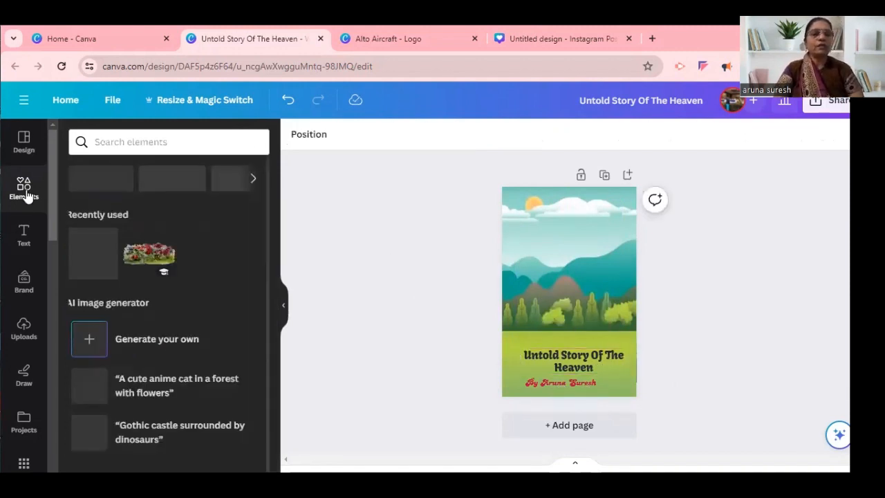
{"action": "left_click", "coordinate": [120, 143]}
{"action": "type", "text": "girl ch"}
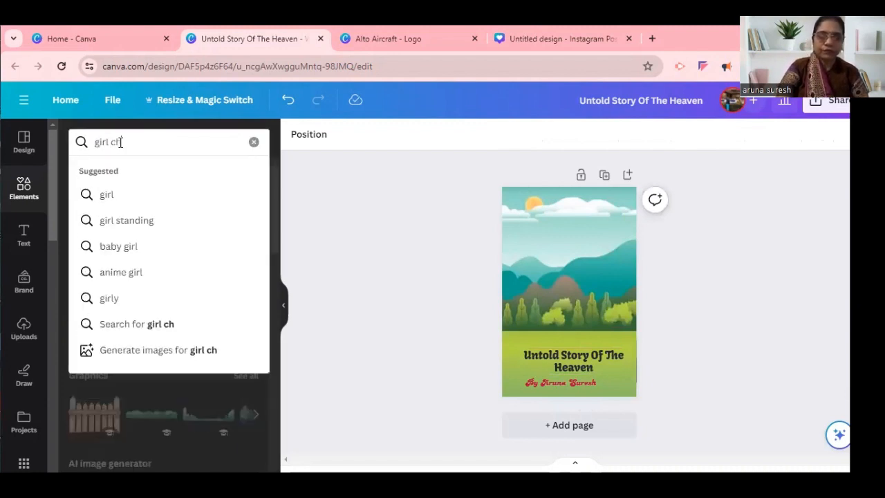
{"action": "type", "text": "ild car"}
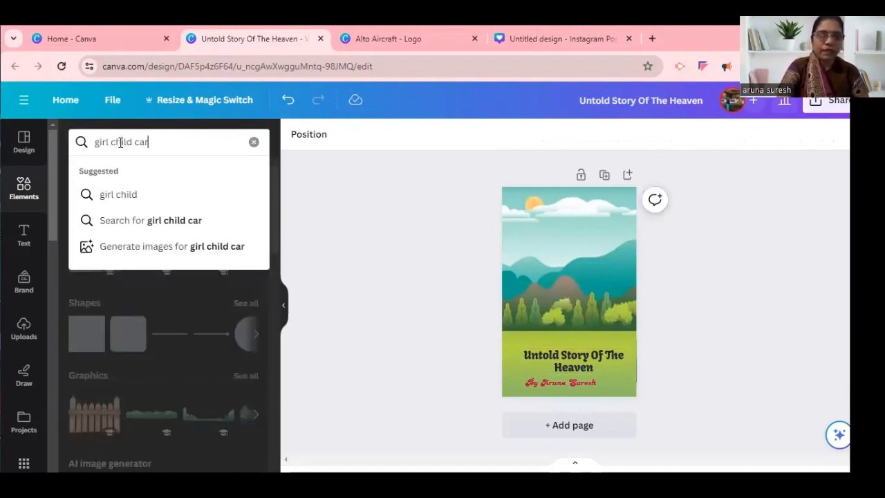
{"action": "type", "text": "rying "}
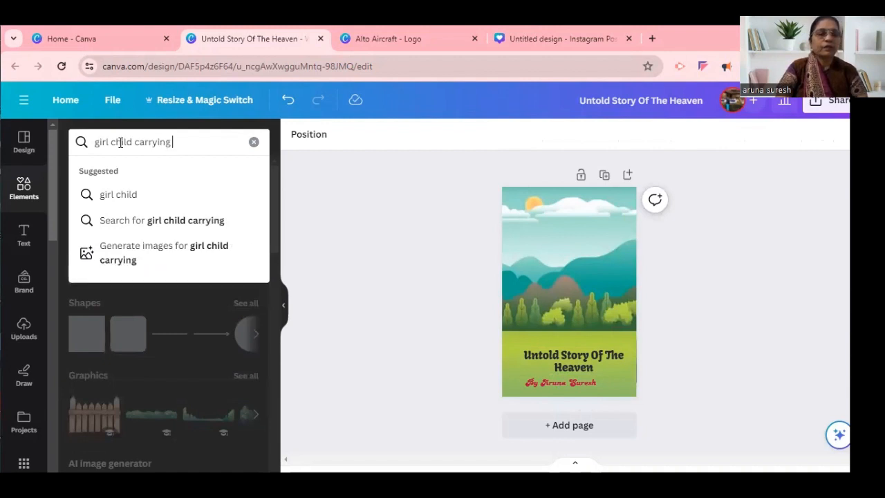
{"action": "type", "text": "flo"}
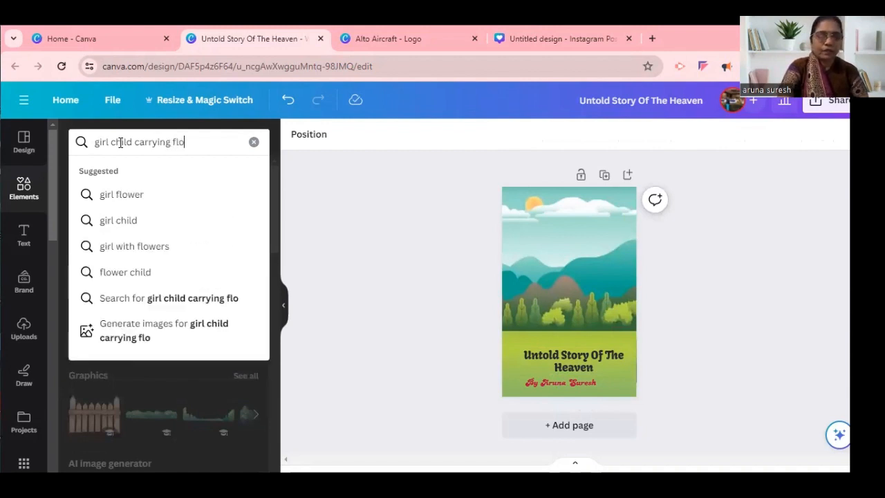
{"action": "type", "text": "wers"}
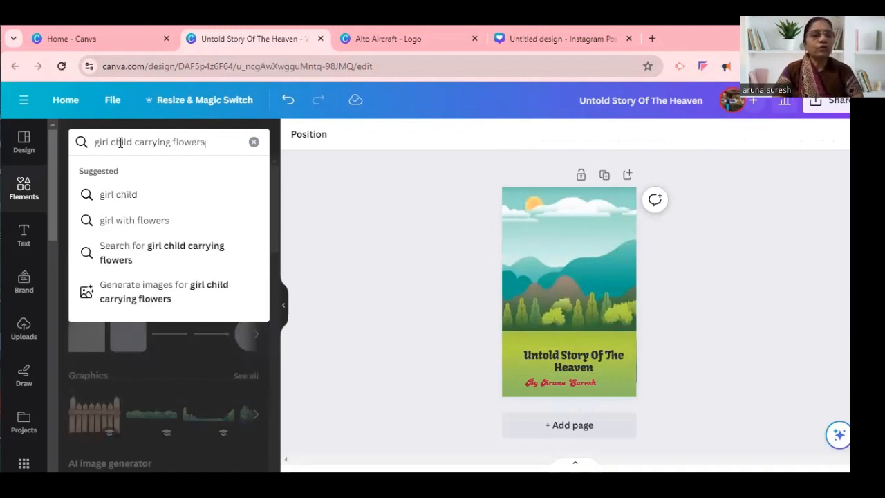
{"action": "left_click", "coordinate": [118, 223]}
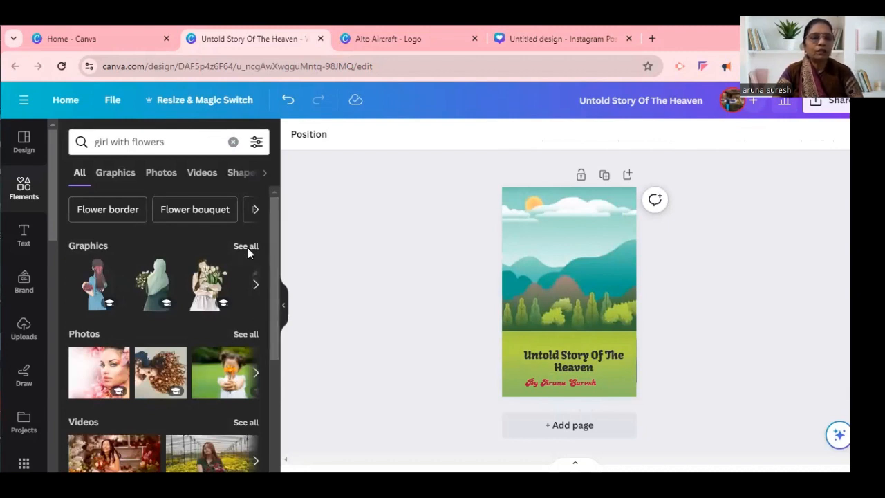
Browse all matching graphics and add the girl in a yellow top and red skirt holding pink flowers to the cover.
{"action": "left_click", "coordinate": [246, 247]}
{"action": "left_click_drag", "start_coordinate": [277, 223], "coordinate": [296, 355]}
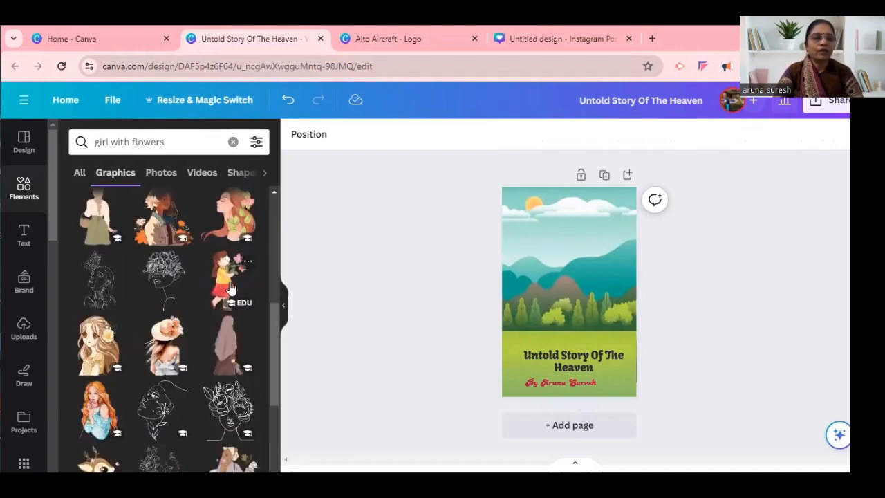
{"action": "left_click", "coordinate": [223, 283]}
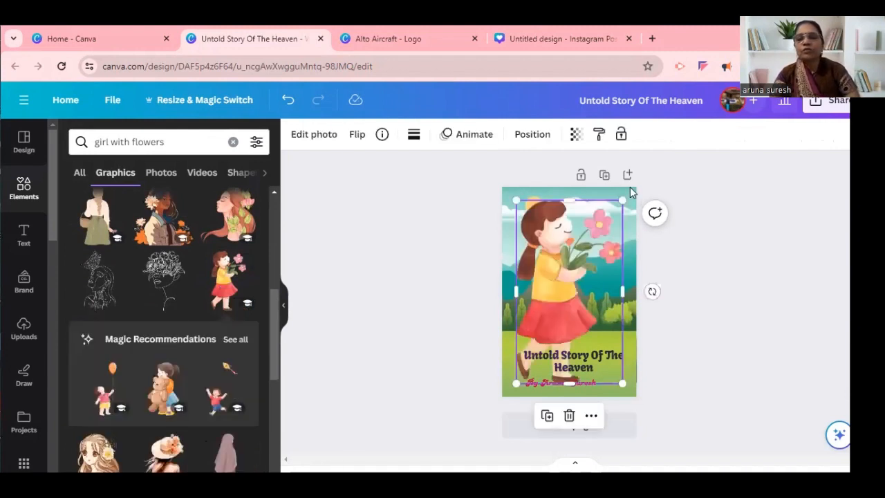
Shrink the girl graphic and stand her on the meadow just above the title, and centre the byline horizontally on the page.
{"action": "left_click_drag", "start_coordinate": [622, 201], "coordinate": [589, 254]}
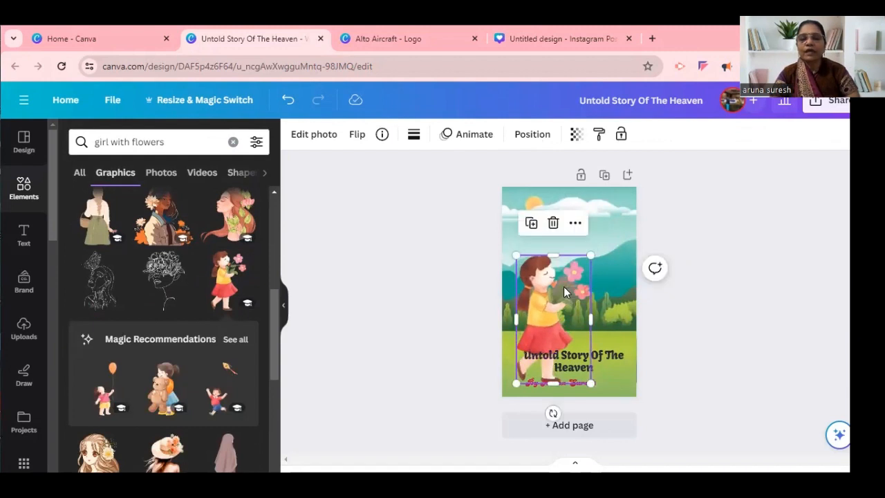
{"action": "left_click_drag", "start_coordinate": [553, 291], "coordinate": [553, 272]}
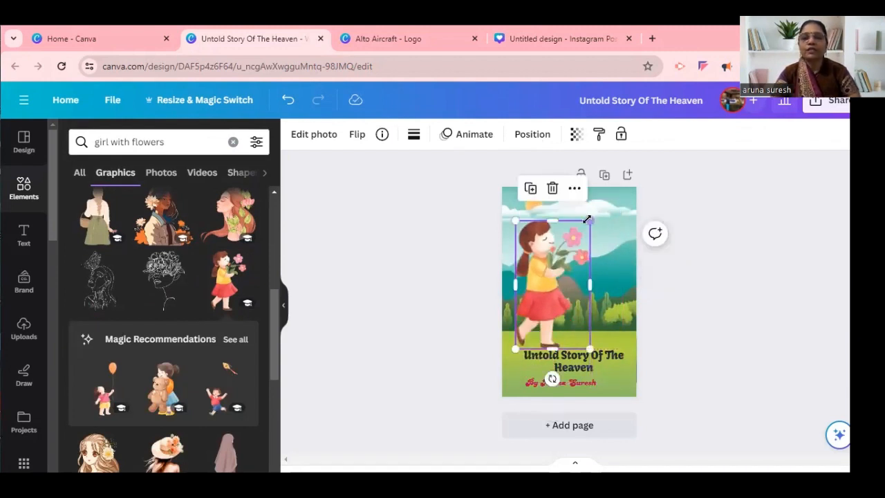
{"action": "left_click_drag", "start_coordinate": [587, 220], "coordinate": [586, 227]}
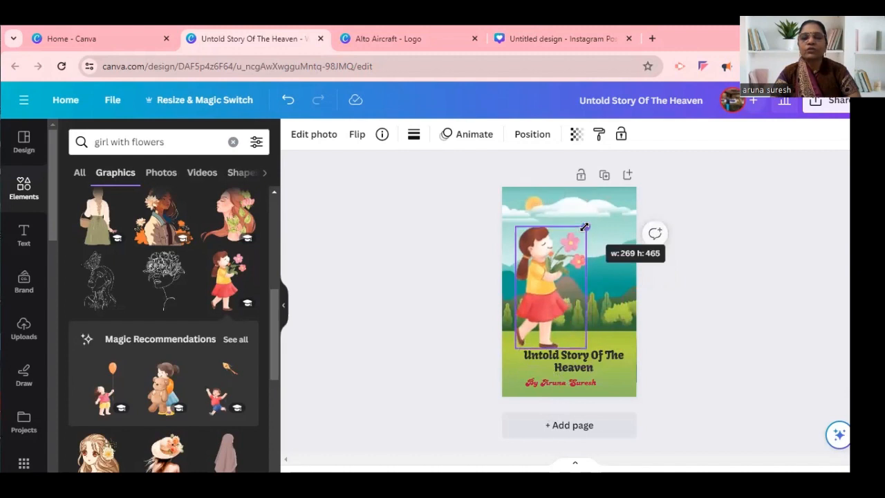
{"action": "left_click", "coordinate": [443, 268]}
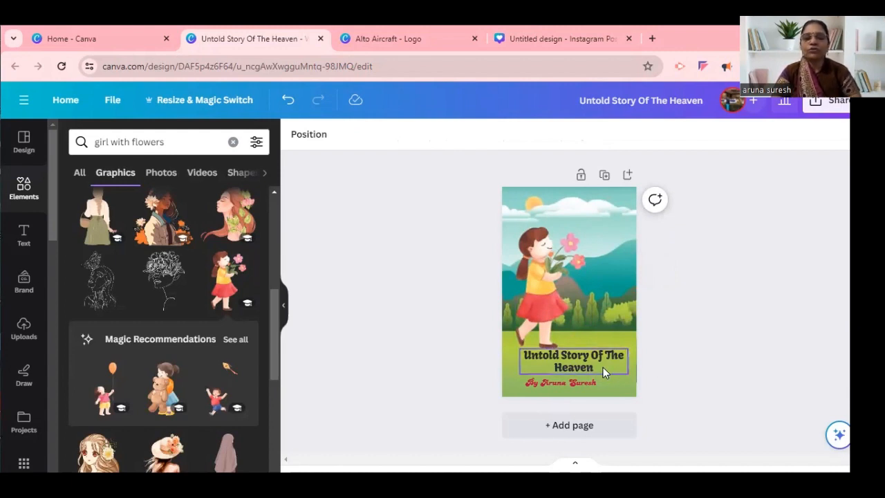
{"action": "left_click_drag", "start_coordinate": [585, 385], "coordinate": [596, 384]}
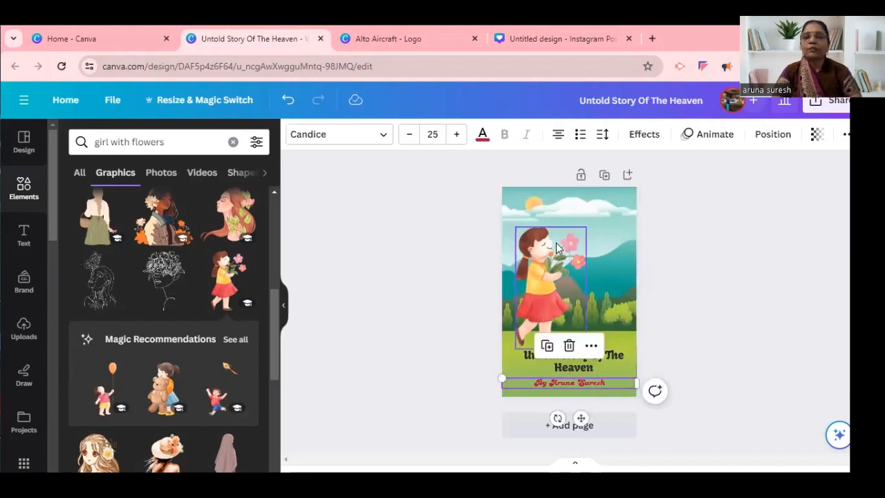
Apply the Astro filter from the Cool group to the landscape background image.
{"action": "left_click", "coordinate": [604, 250]}
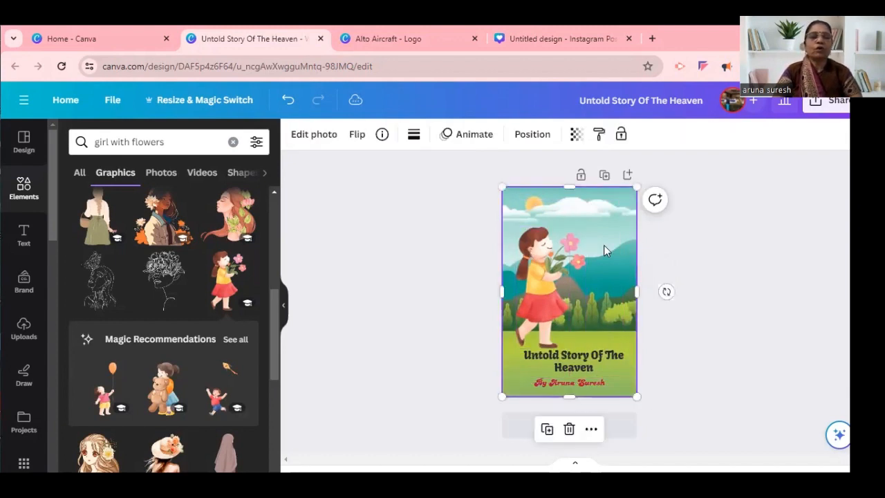
{"action": "left_click", "coordinate": [327, 142]}
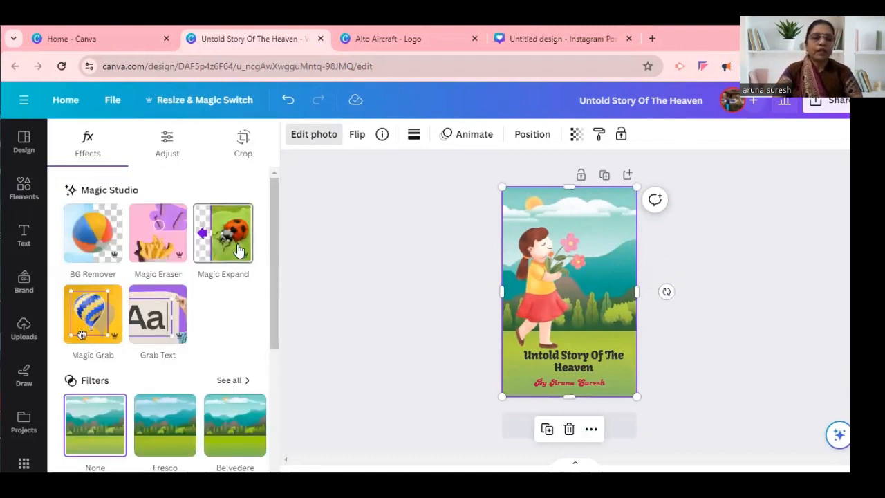
{"action": "left_click", "coordinate": [275, 377]}
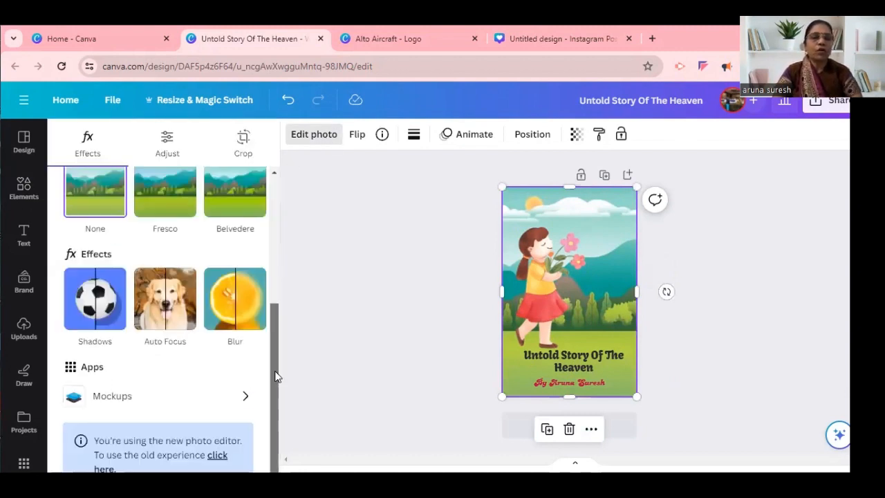
{"action": "scroll", "coordinate": [272, 351], "scroll_direction": "up", "scroll_amount": 1}
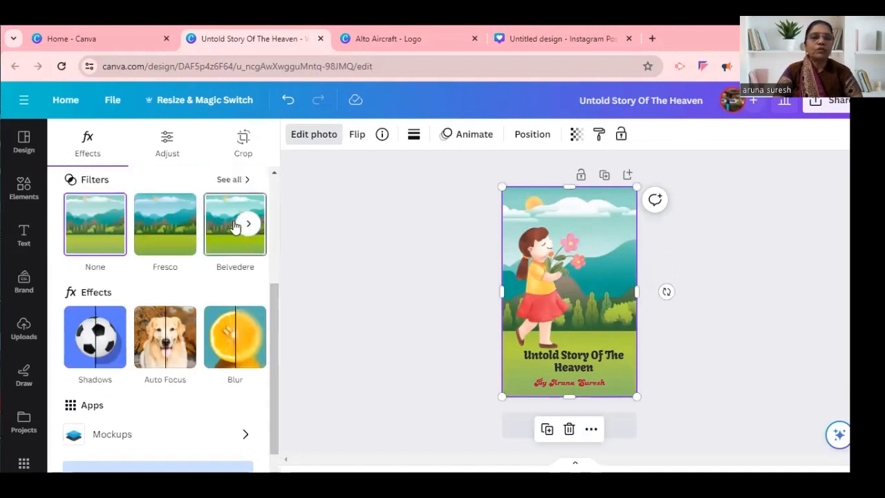
{"action": "left_click", "coordinate": [233, 181]}
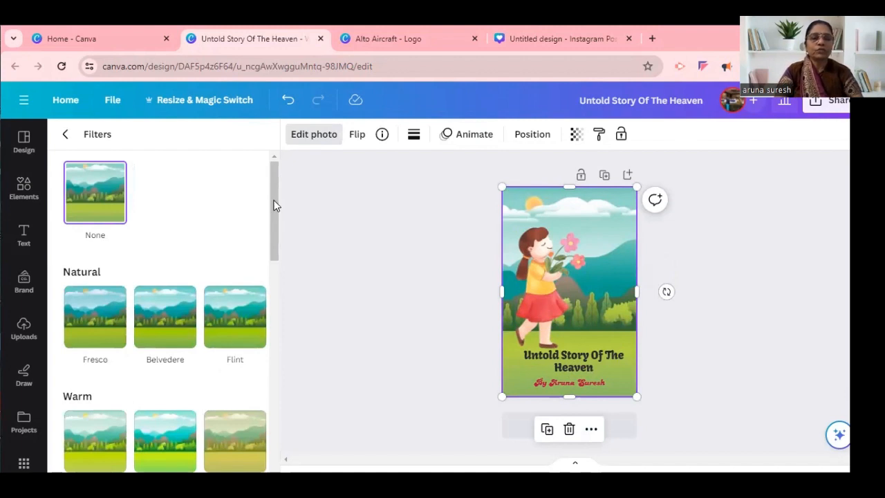
{"action": "left_click_drag", "start_coordinate": [273, 205], "coordinate": [288, 277]}
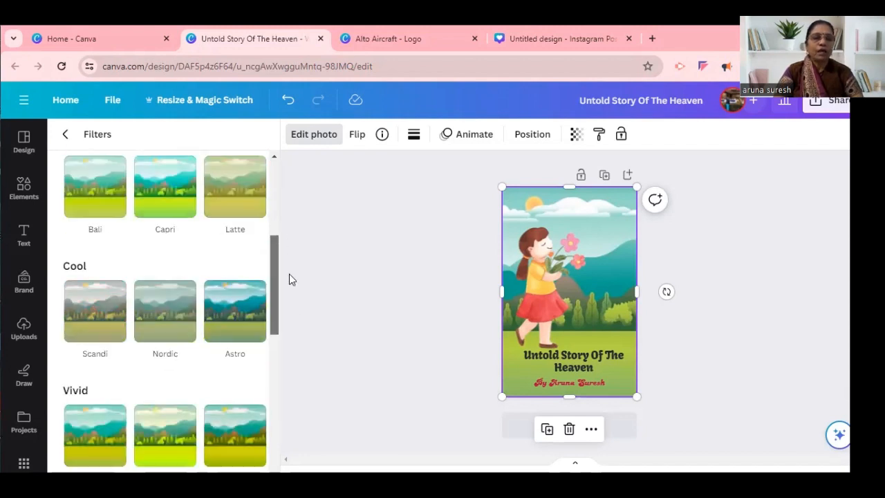
{"action": "left_click", "coordinate": [228, 317]}
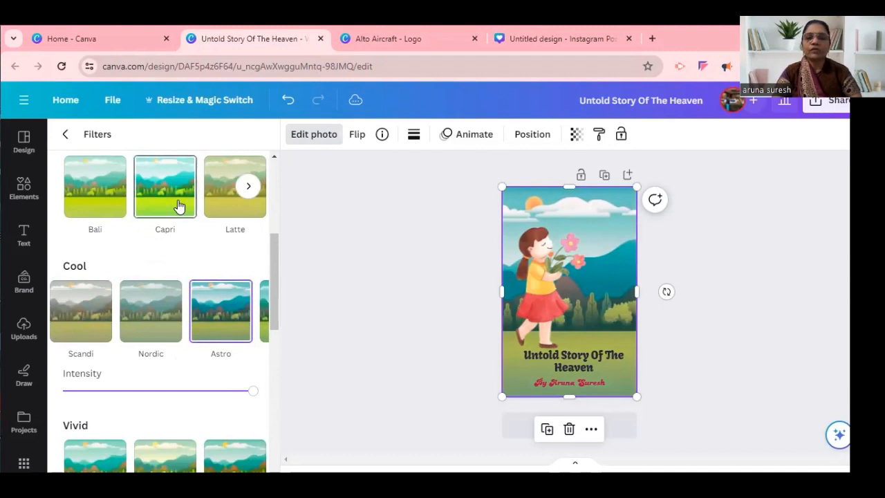
Try the Natural filter Flint on the landscape image, and return to the Cool filter Astro.
{"action": "scroll", "coordinate": [178, 206], "scroll_direction": "up", "scroll_amount": 1}
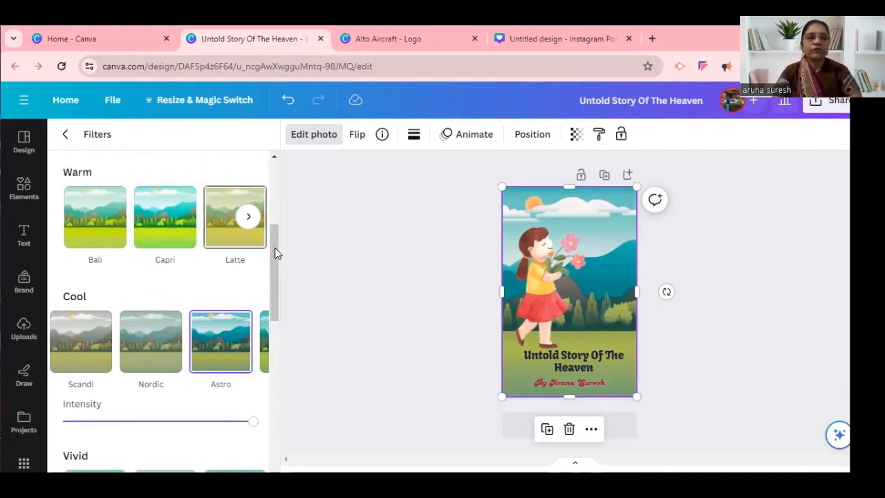
{"action": "left_click", "coordinate": [271, 186]}
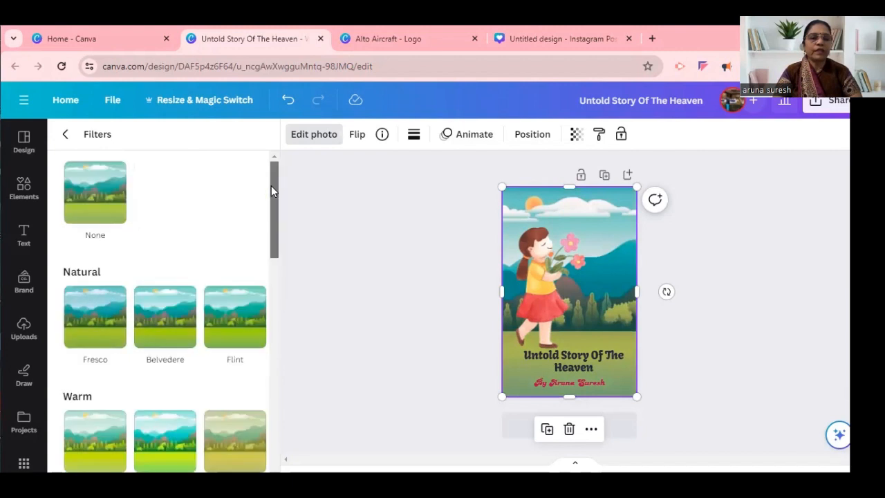
{"action": "left_click", "coordinate": [220, 325]}
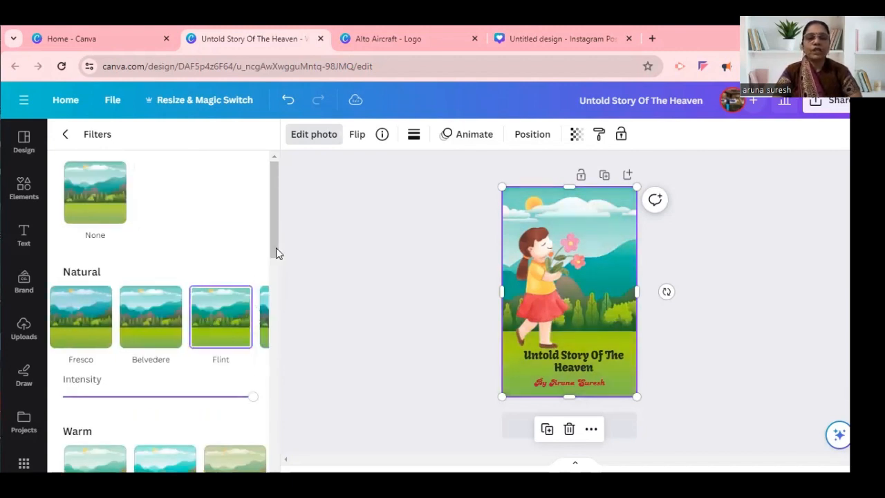
{"action": "left_click_drag", "start_coordinate": [272, 248], "coordinate": [295, 305]}
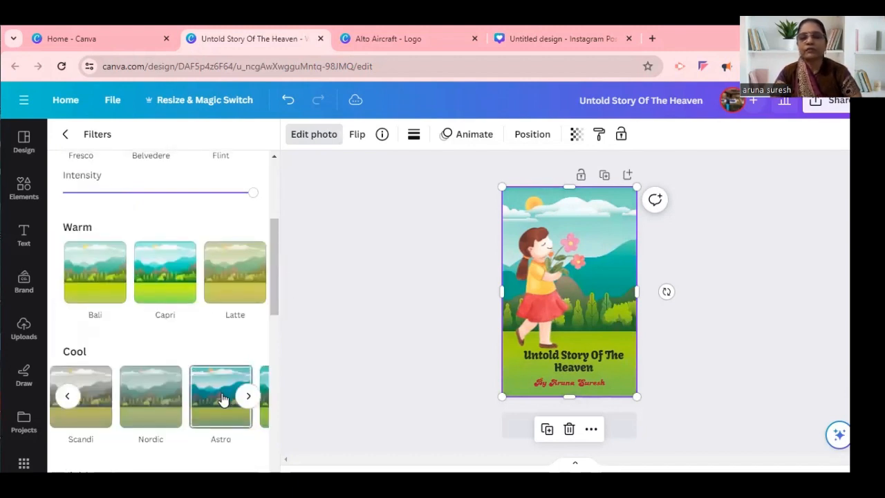
{"action": "scroll", "coordinate": [223, 399], "scroll_direction": "up", "scroll_amount": 2}
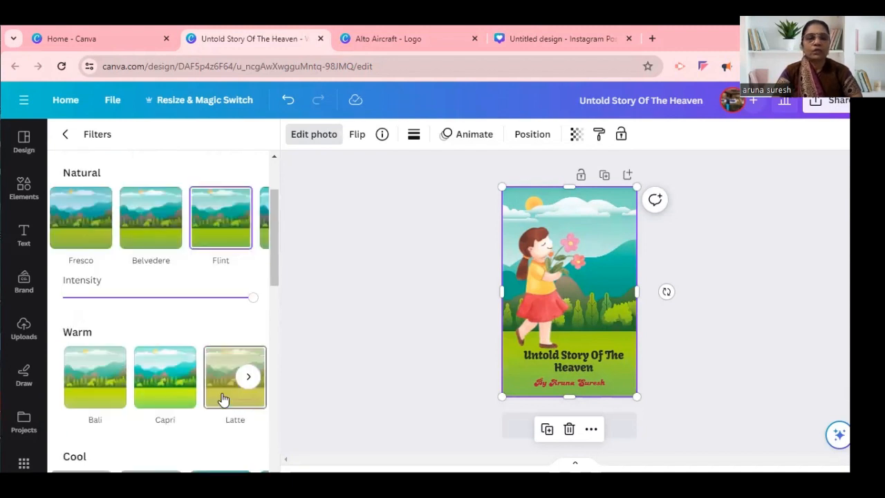
{"action": "left_click_drag", "start_coordinate": [276, 264], "coordinate": [283, 309]}
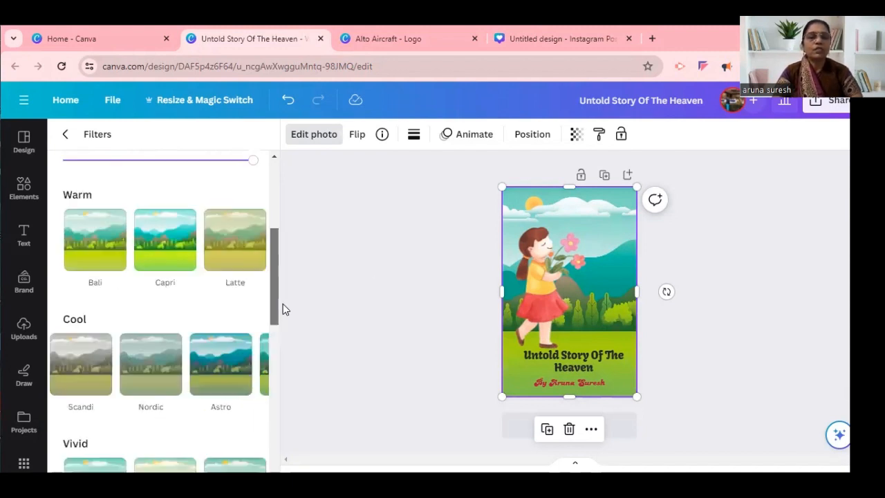
{"action": "scroll", "coordinate": [211, 339], "scroll_direction": "down", "scroll_amount": 1}
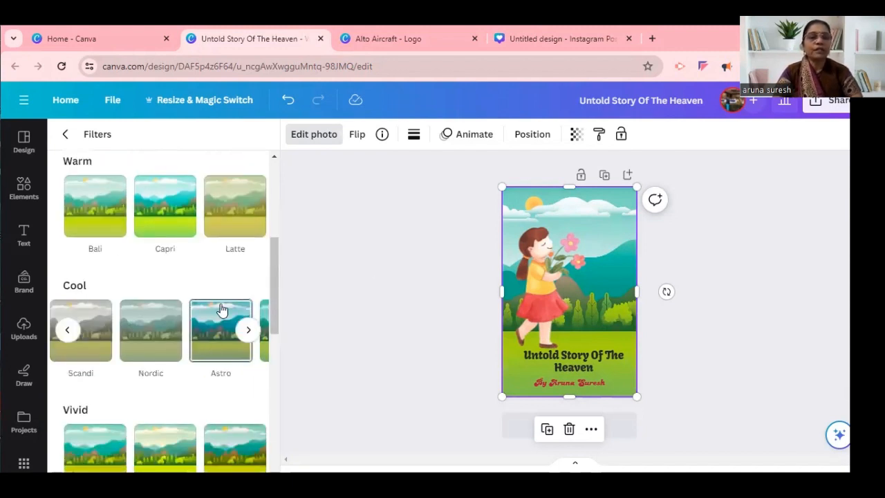
{"action": "left_click", "coordinate": [222, 310]}
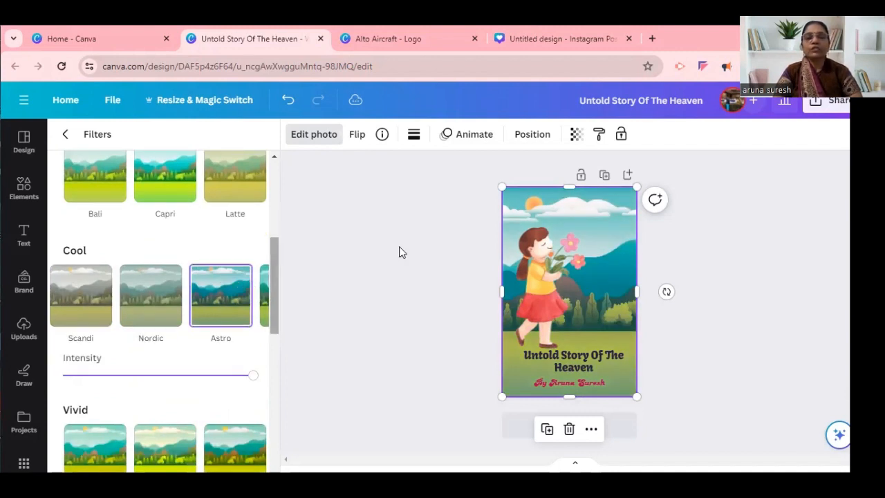